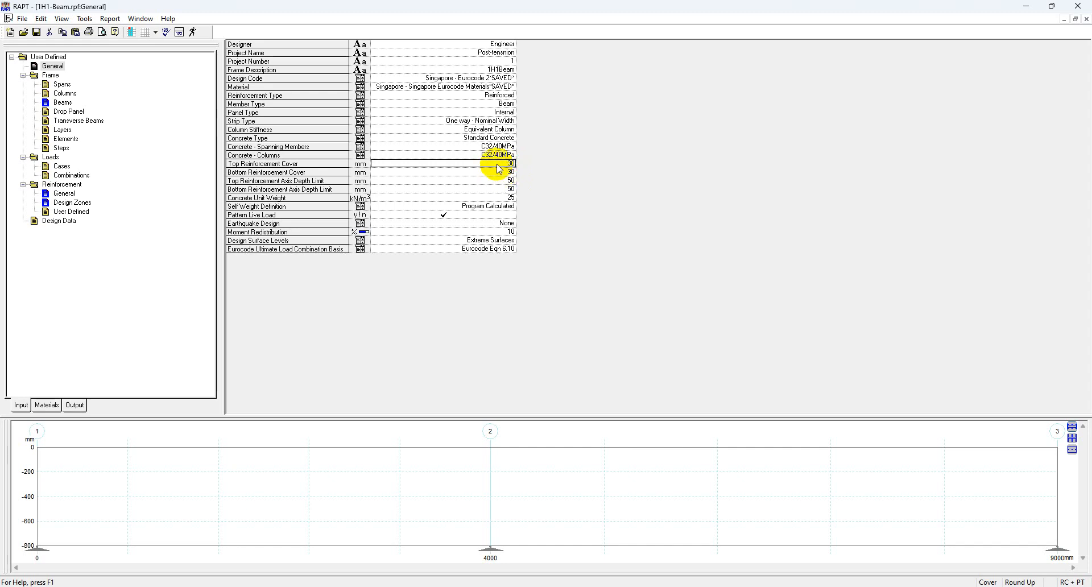
# Step: Set the top and bottom reinforcement cover to 40 mm in the general input data
pyautogui.click(64, 204)
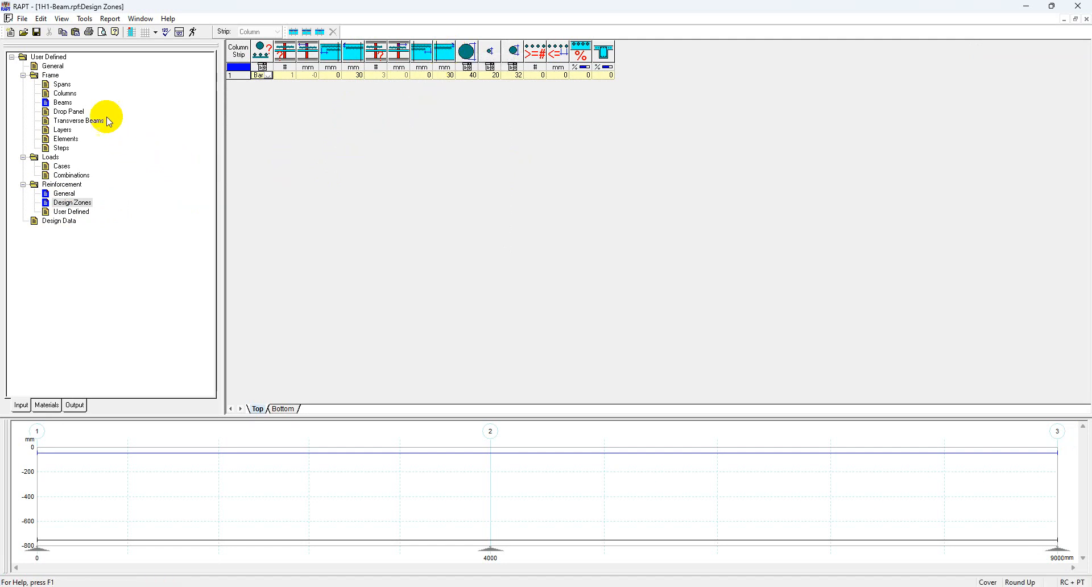
pyautogui.click(53, 66)
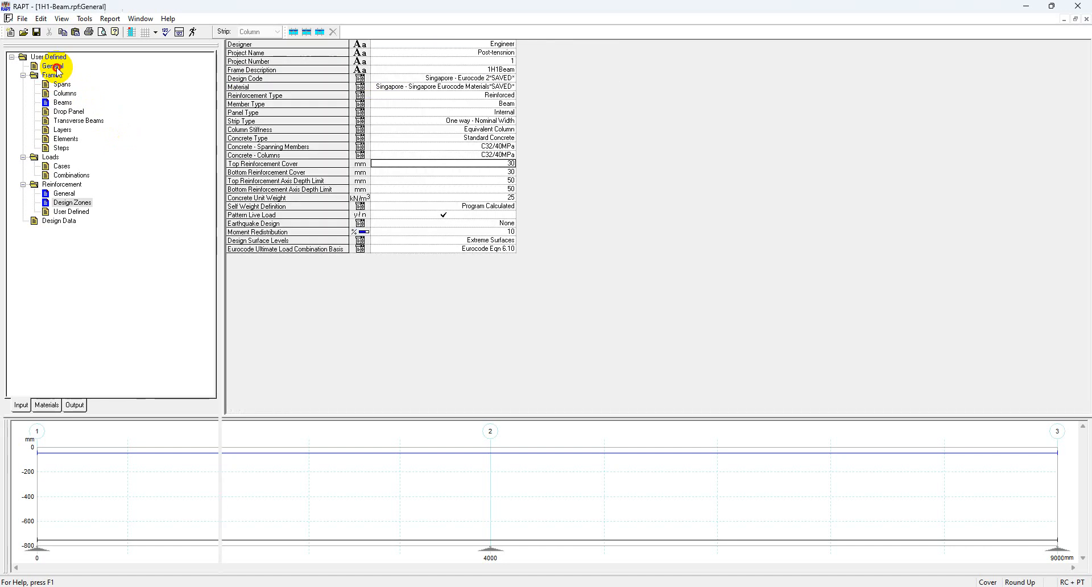
pyautogui.write('40')
pyautogui.click(491, 171)
pyautogui.write('40')
pyautogui.click(509, 164)
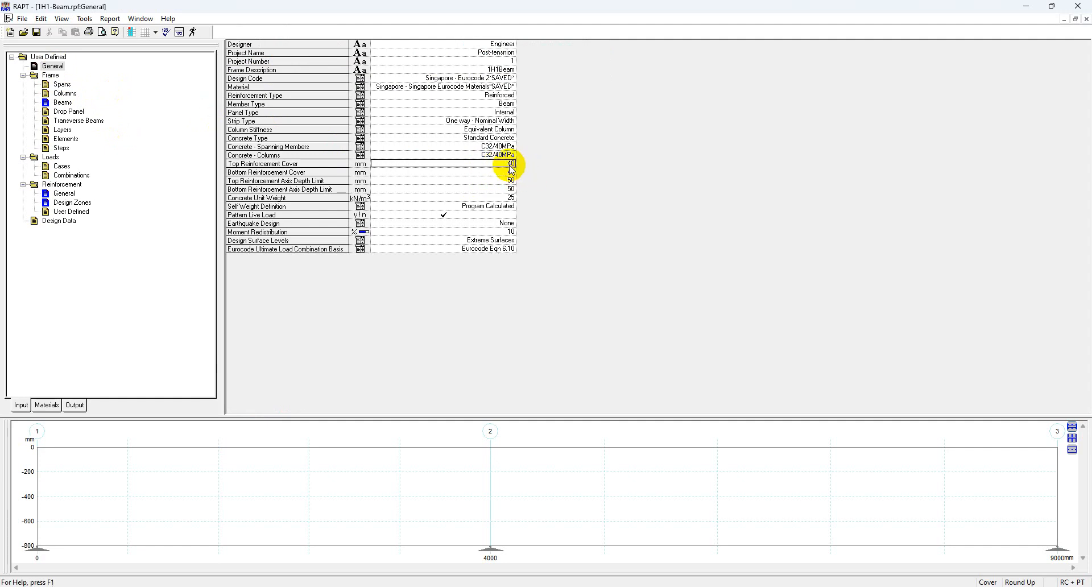
# Step: Compare the cover values in the reinforcement design zones with the general data, and check the user-defined reinforcement table
pyautogui.click(68, 202)
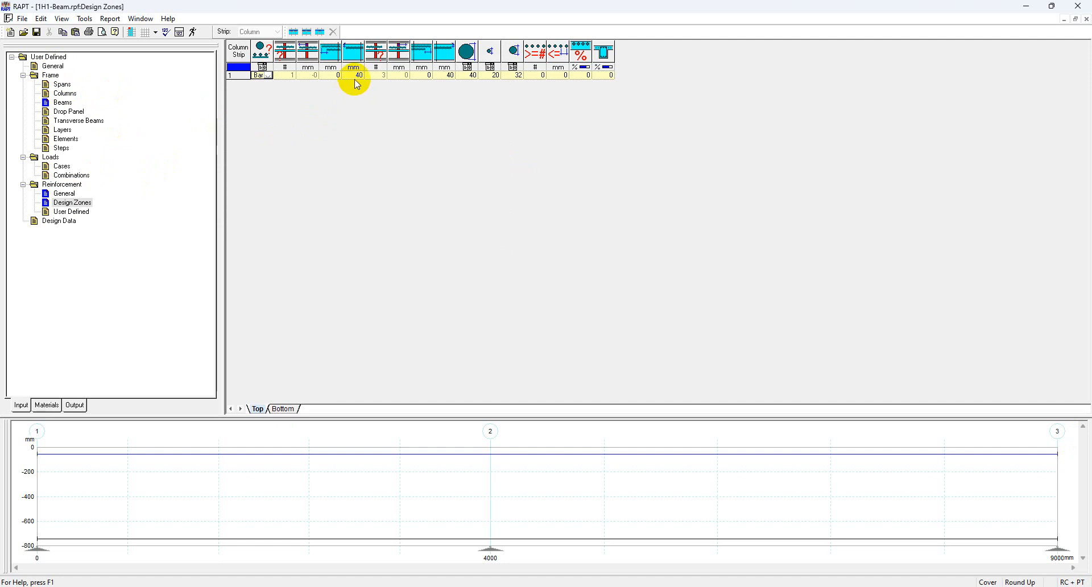
pyautogui.click(54, 66)
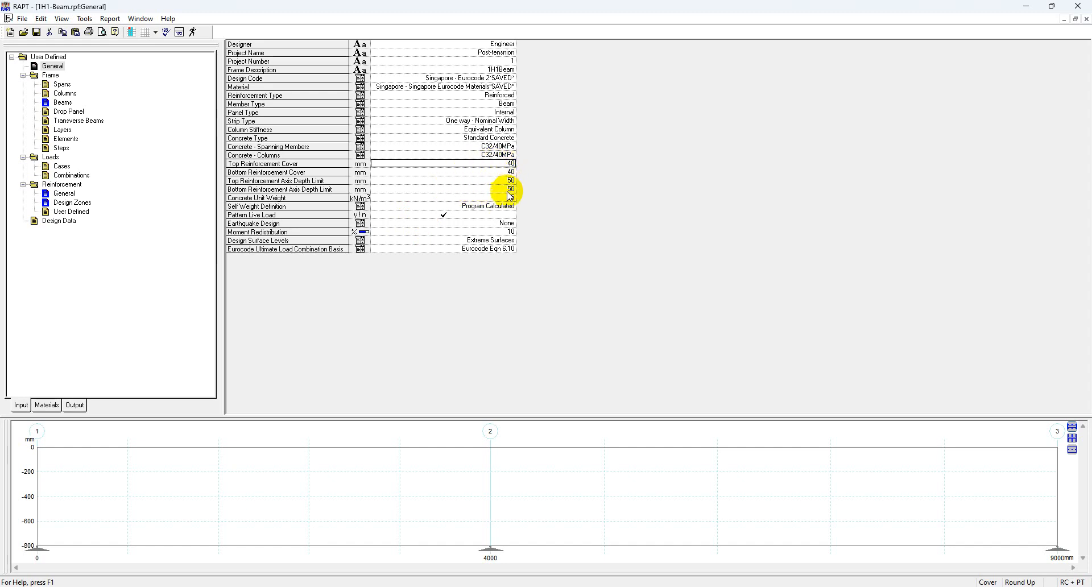
pyautogui.click(71, 202)
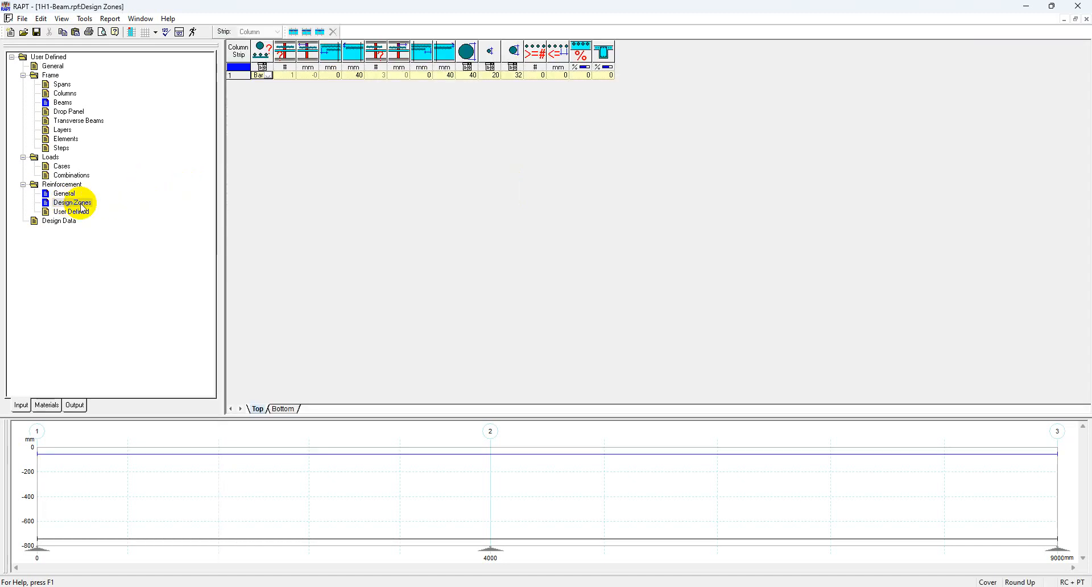
pyautogui.click(80, 212)
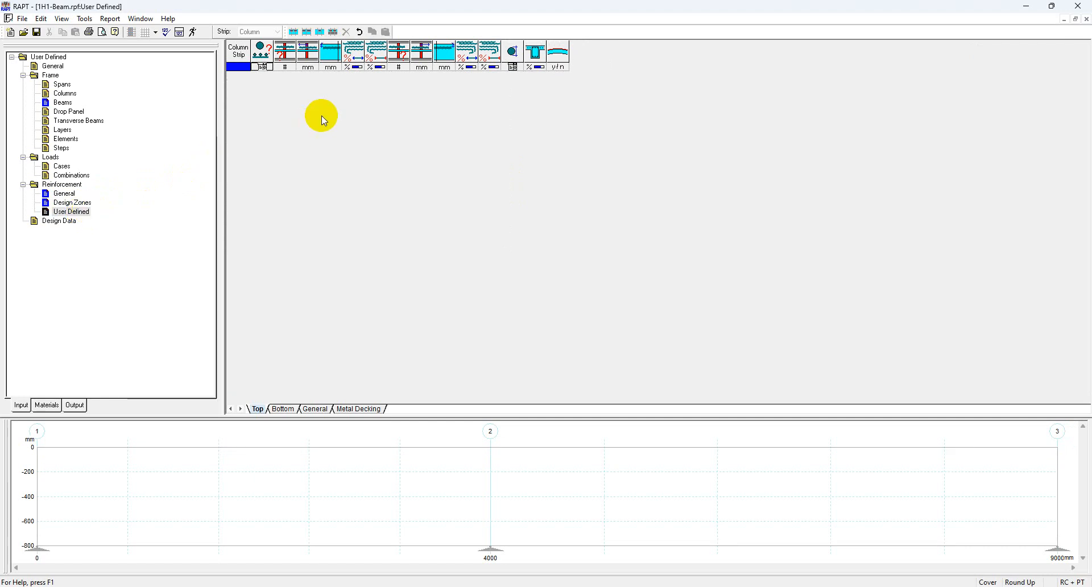
pyautogui.click(54, 66)
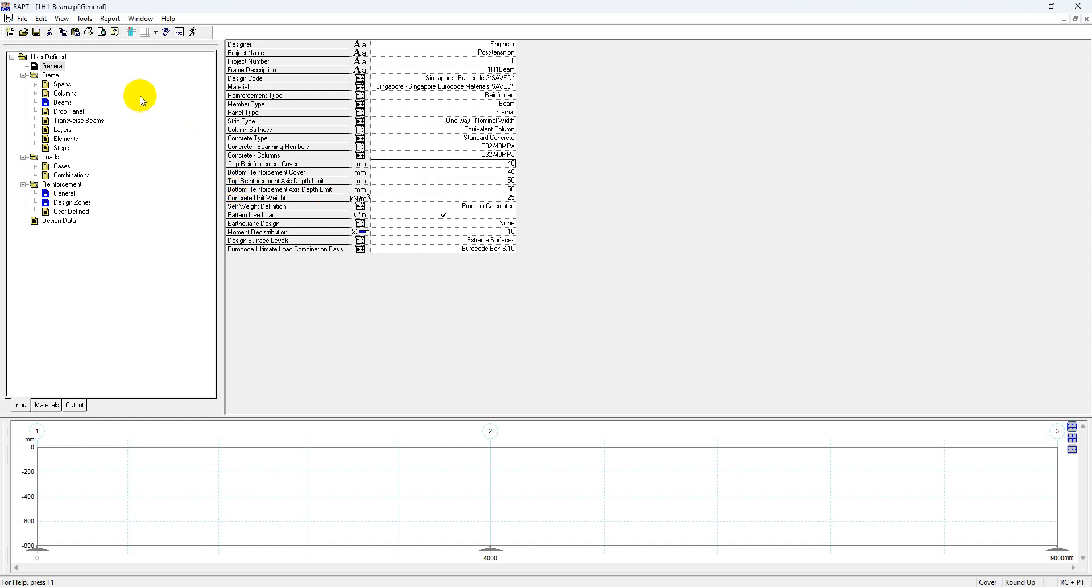
# Step: Examine the rows for span 1, span 2 and the right end in the frame's span data
pyautogui.click(62, 84)
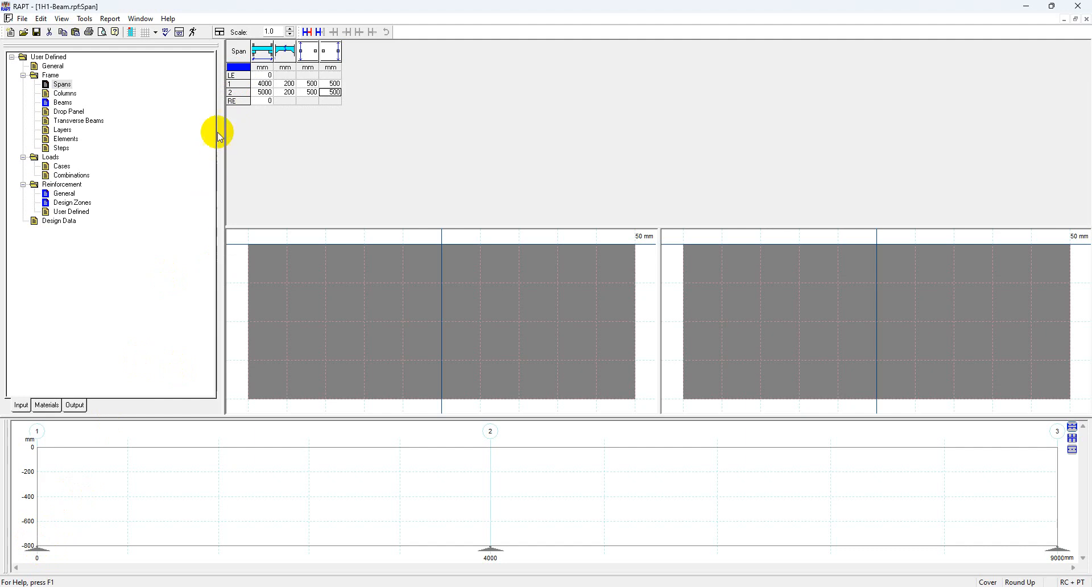
pyautogui.click(234, 85)
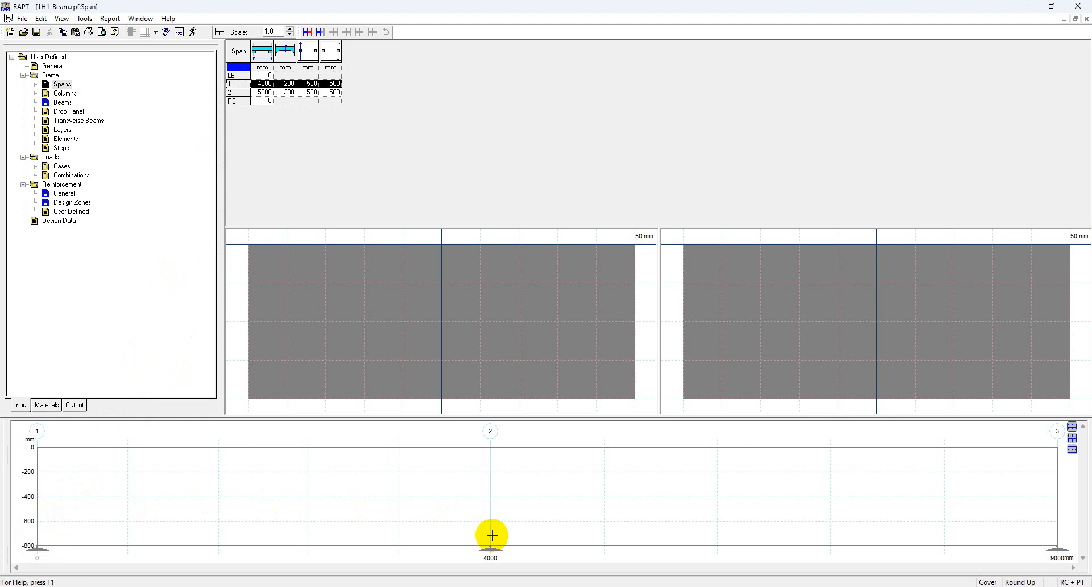
pyautogui.click(231, 92)
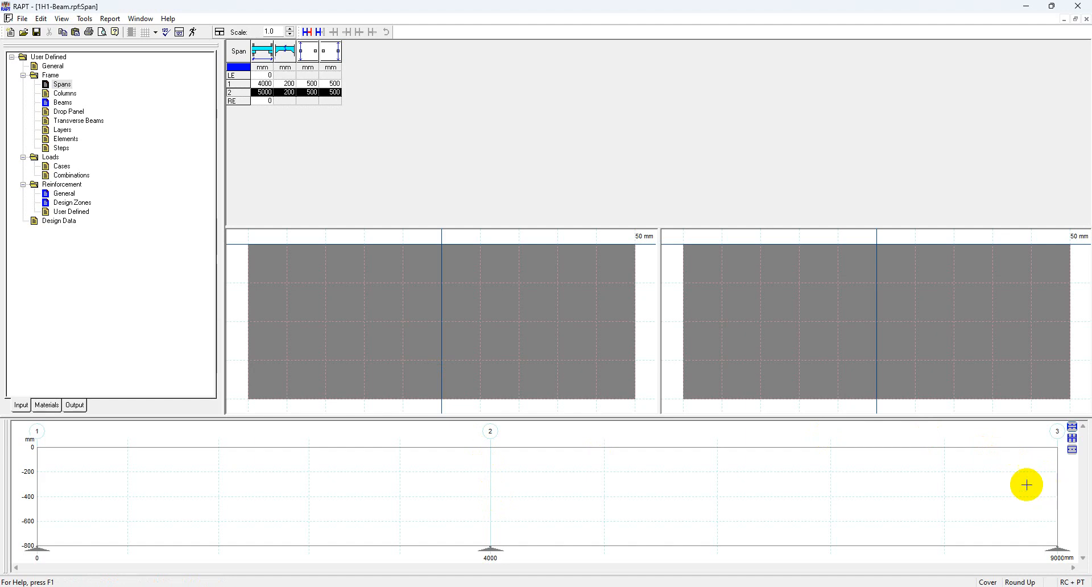
pyautogui.click(238, 101)
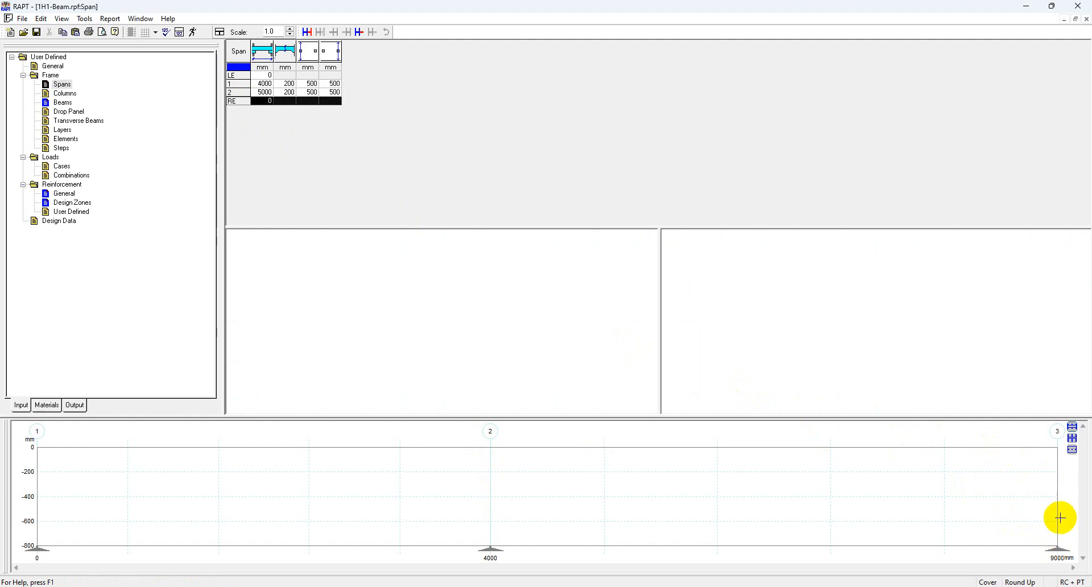
pyautogui.click(281, 101)
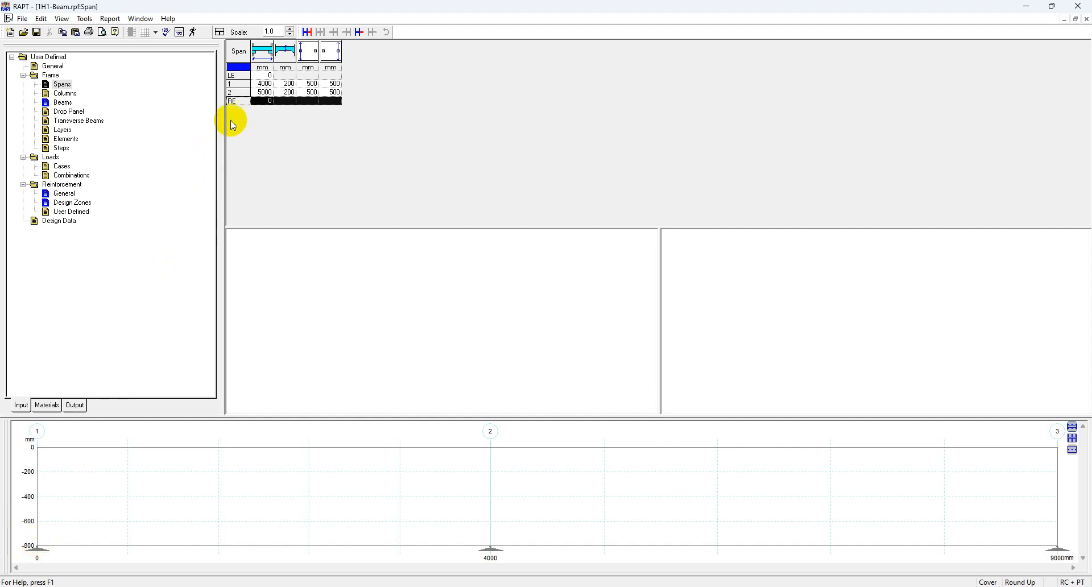
# Step: Review the span lengths and slab depths of both spans, plus the left and right panel widths of span 1
pyautogui.click(263, 84)
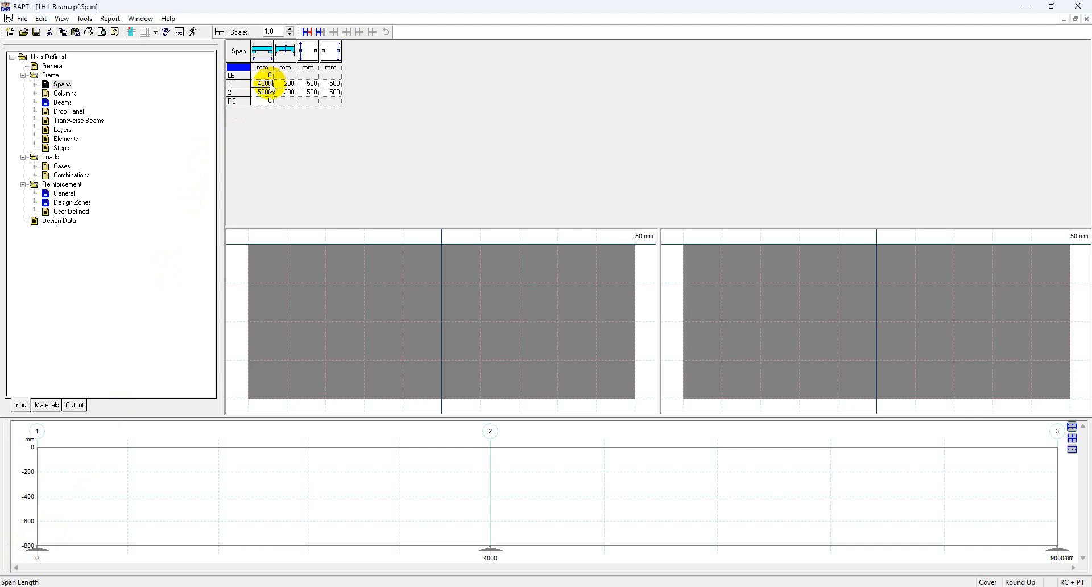
pyautogui.click(265, 93)
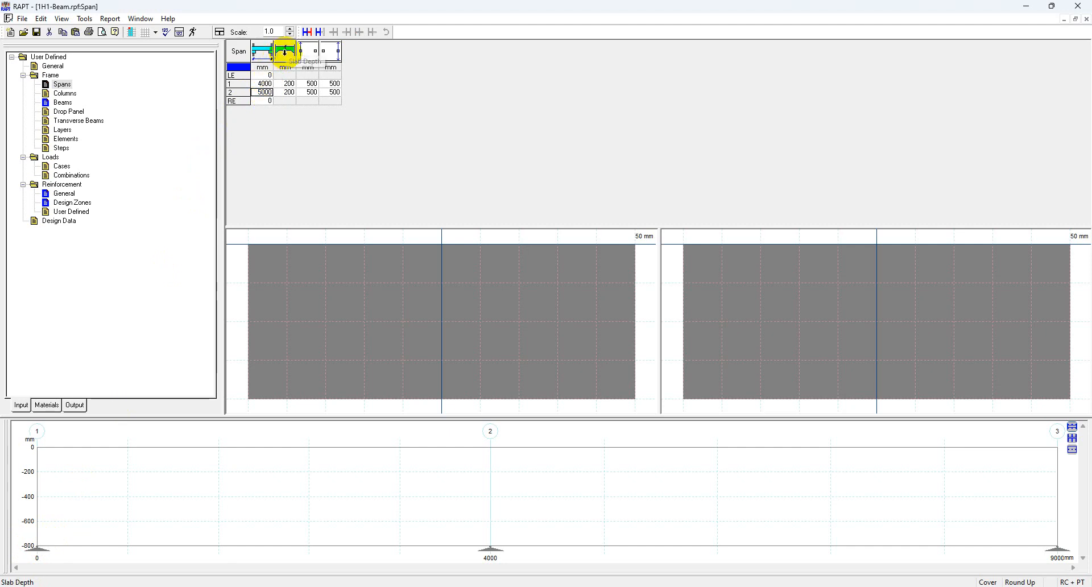
pyautogui.click(287, 84)
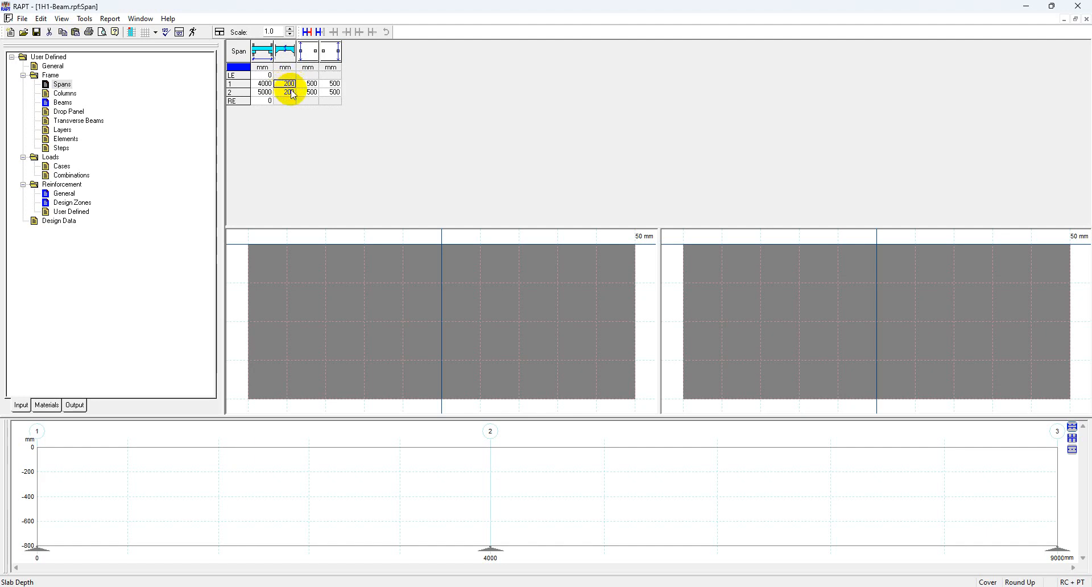
pyautogui.click(289, 93)
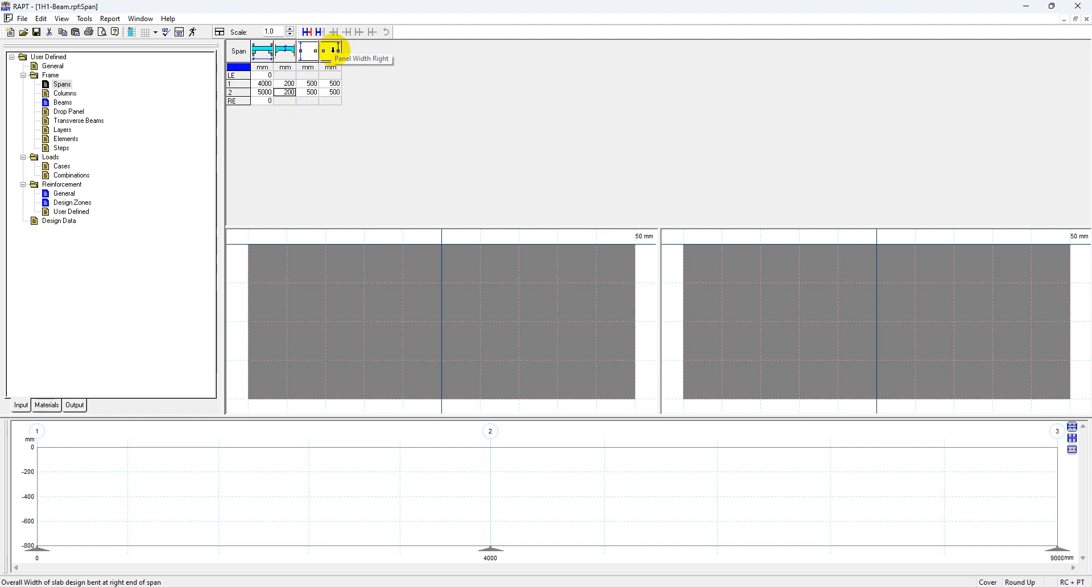
pyautogui.click(314, 85)
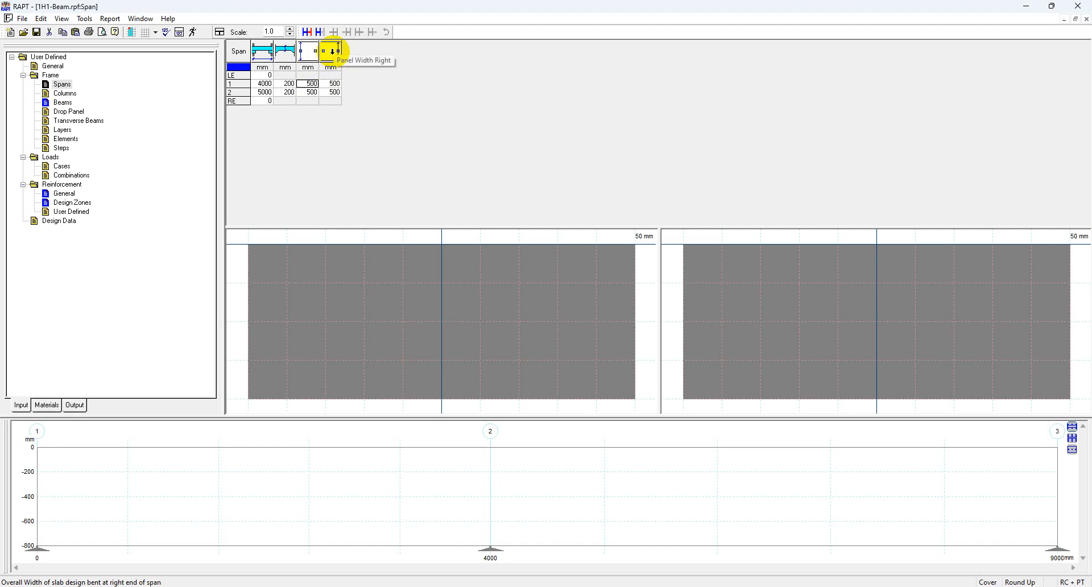
pyautogui.click(332, 84)
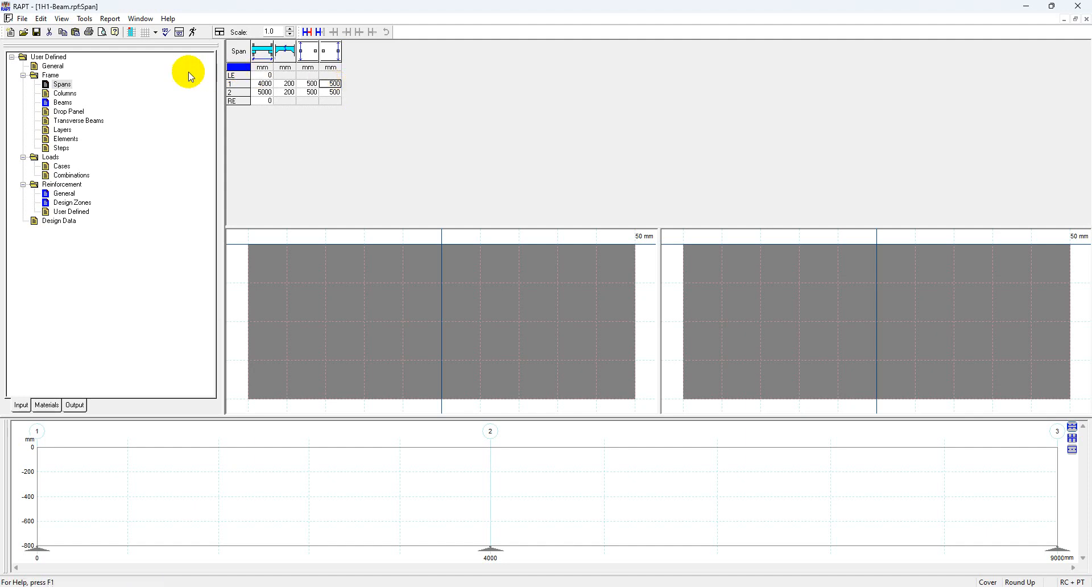
# Step: Examine the rows for columns 1, 2 and 3 in the frame's column data
pyautogui.click(60, 94)
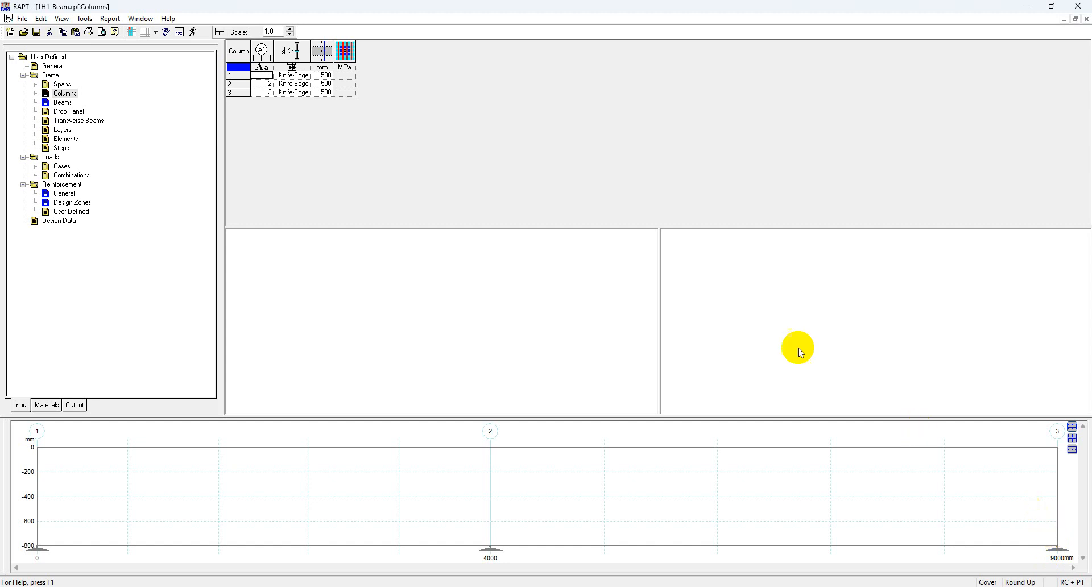
pyautogui.click(234, 75)
pyautogui.click(234, 75)
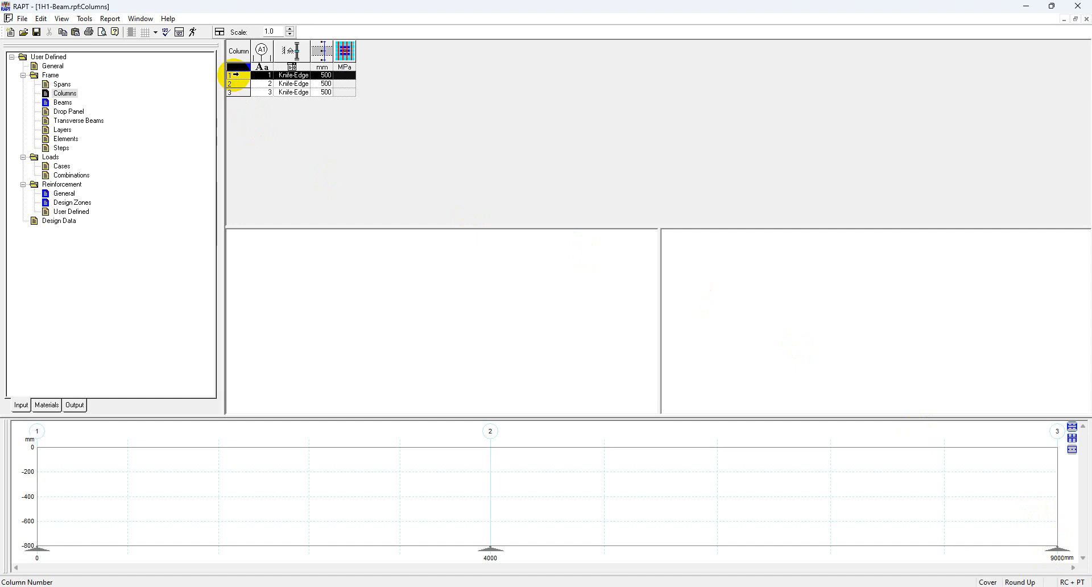
pyautogui.click(234, 84)
pyautogui.click(235, 93)
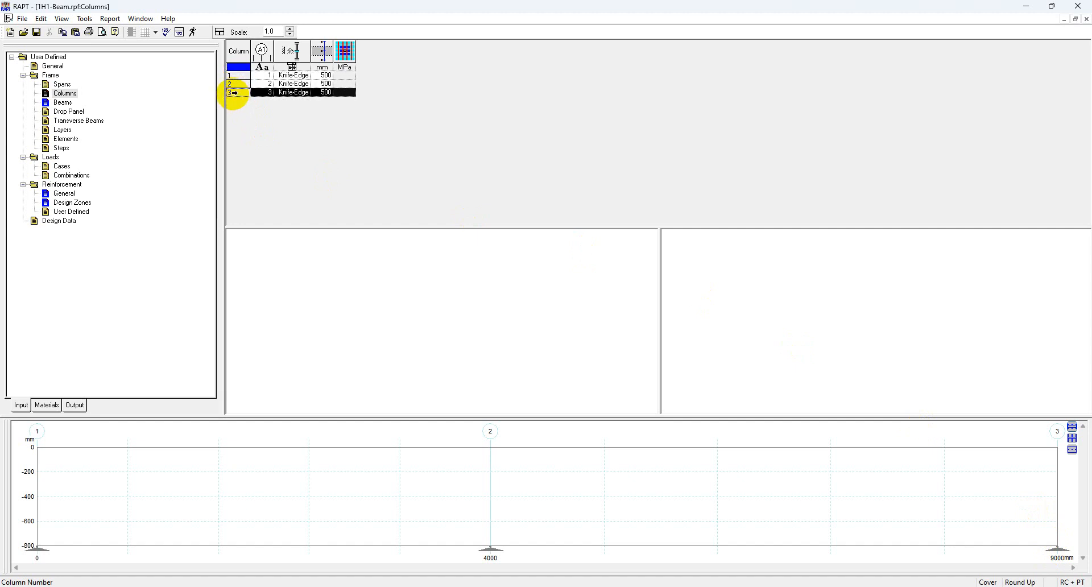
pyautogui.click(233, 75)
pyautogui.click(235, 84)
pyautogui.click(236, 92)
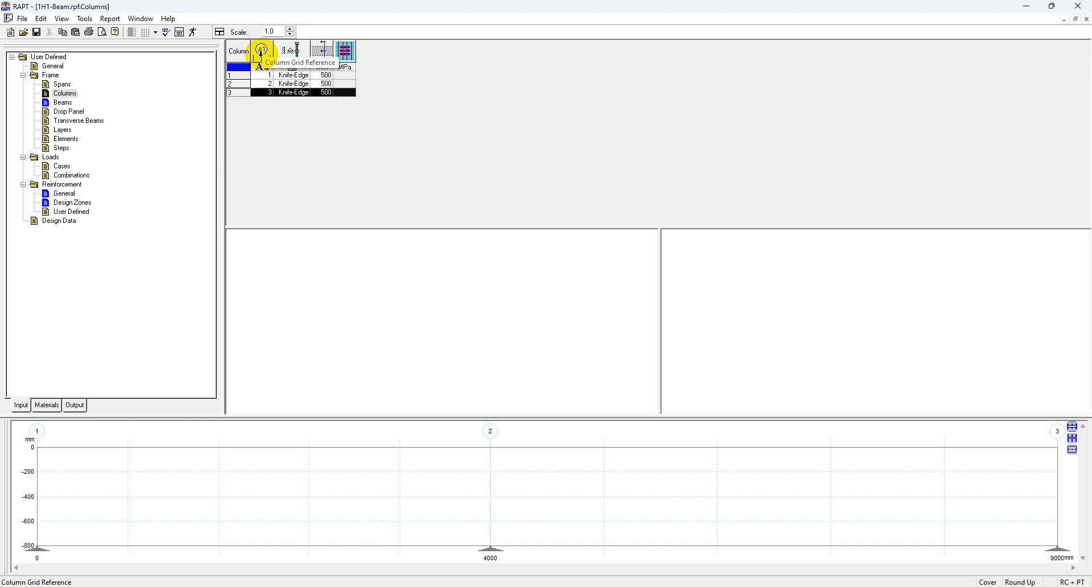
# Step: Try 5 as the grid reference of the first column and restore it to 1
pyautogui.click(264, 76)
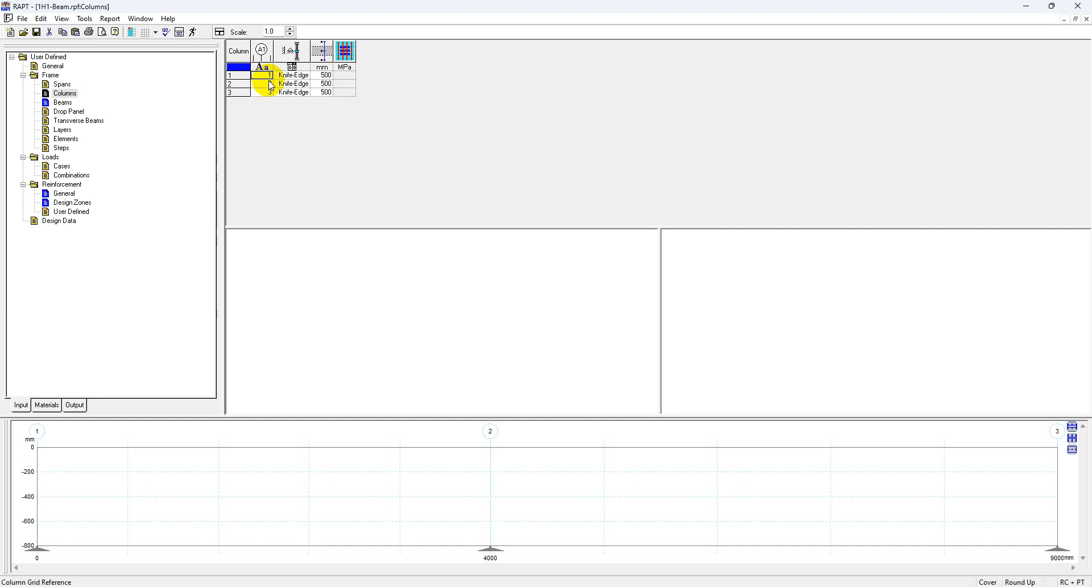
pyautogui.write('5')
pyautogui.press('Return')
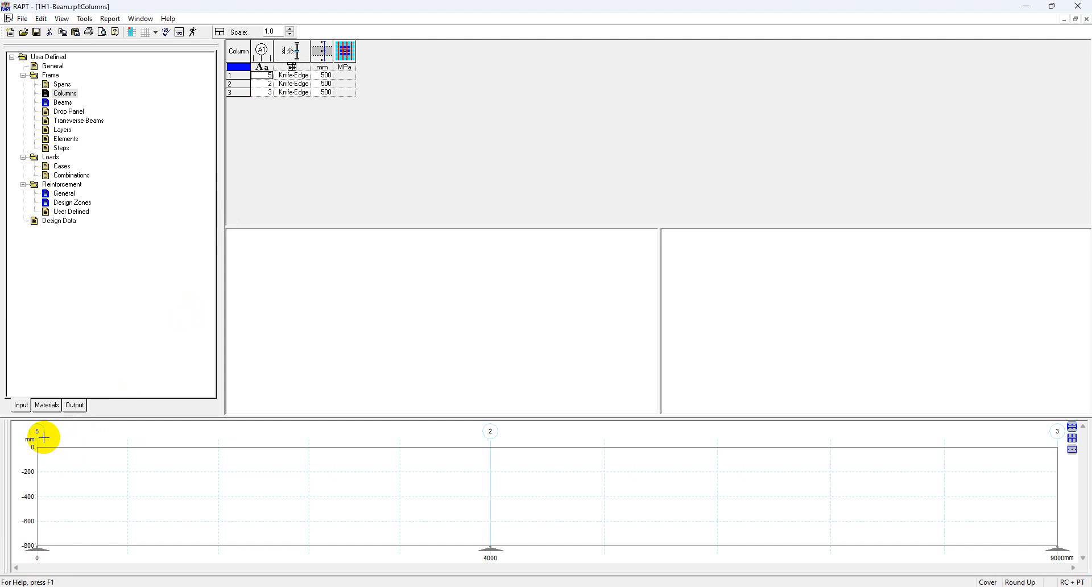
pyautogui.click(264, 75)
pyautogui.write('1')
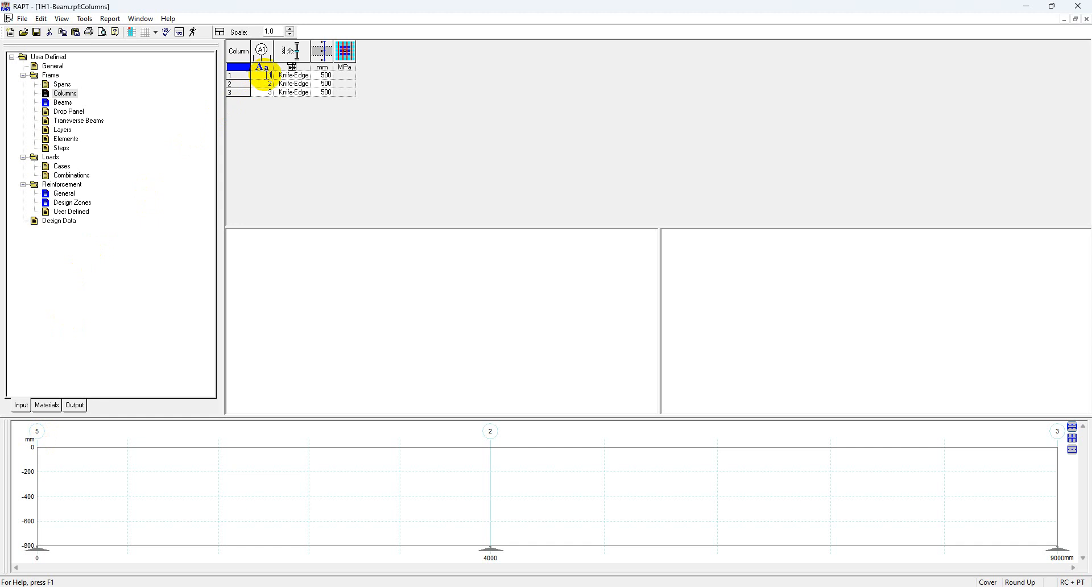
pyautogui.click(267, 92)
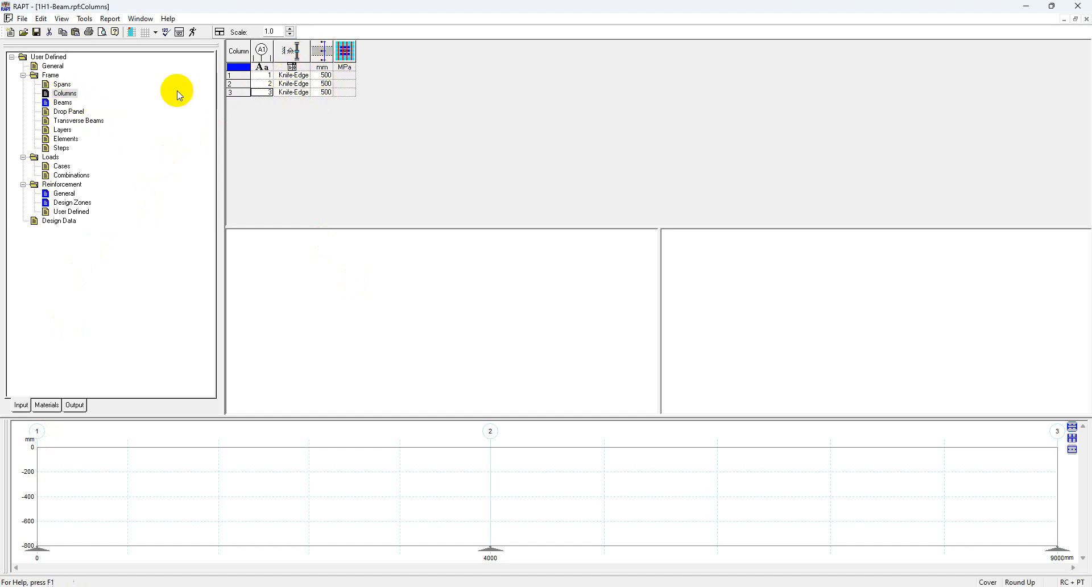
# Step: Set the panel type to External in the general input data
pyautogui.click(61, 85)
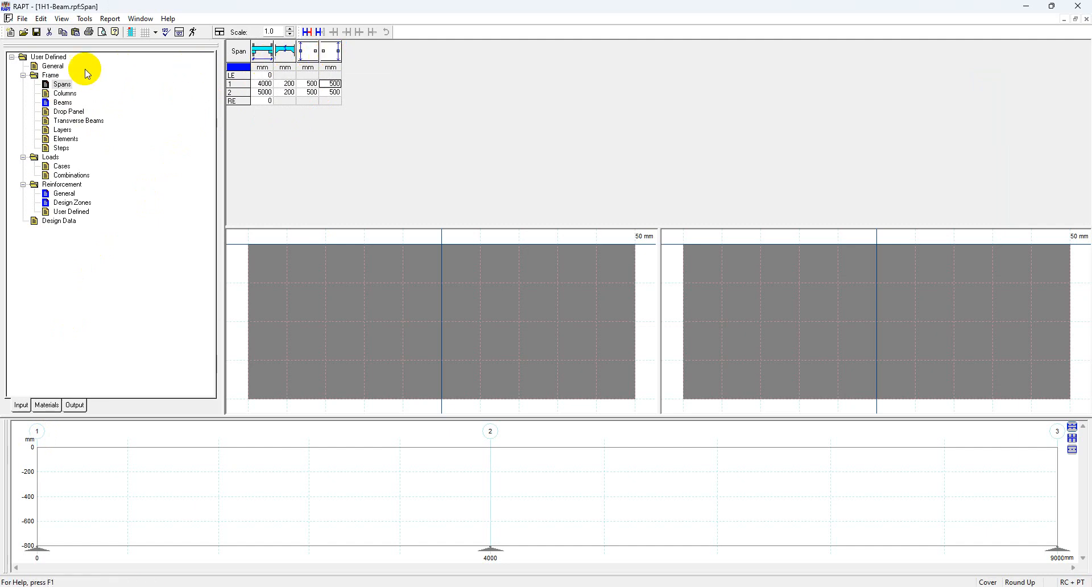
pyautogui.click(51, 66)
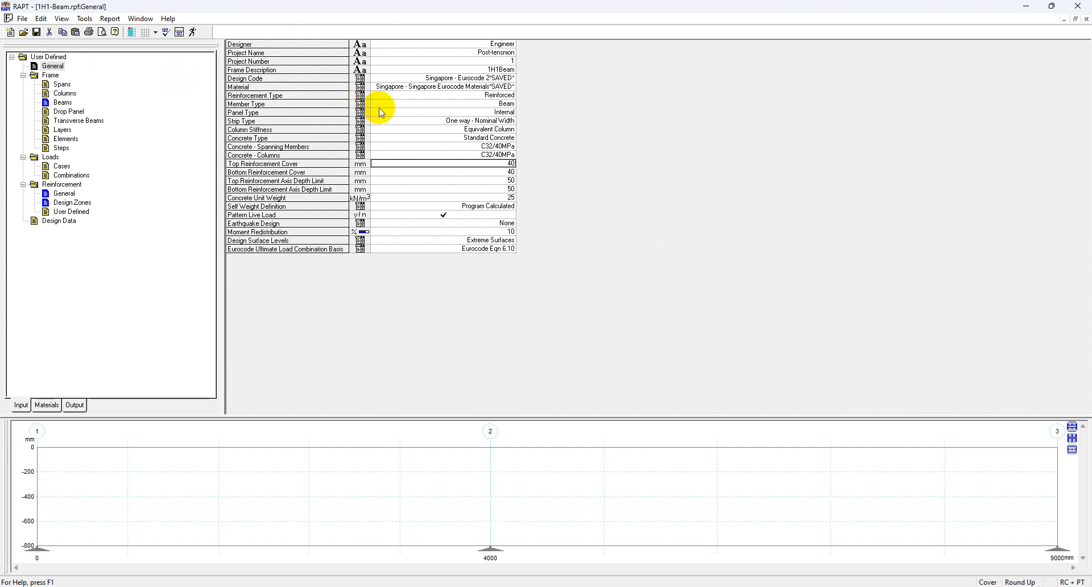
pyautogui.click(512, 116)
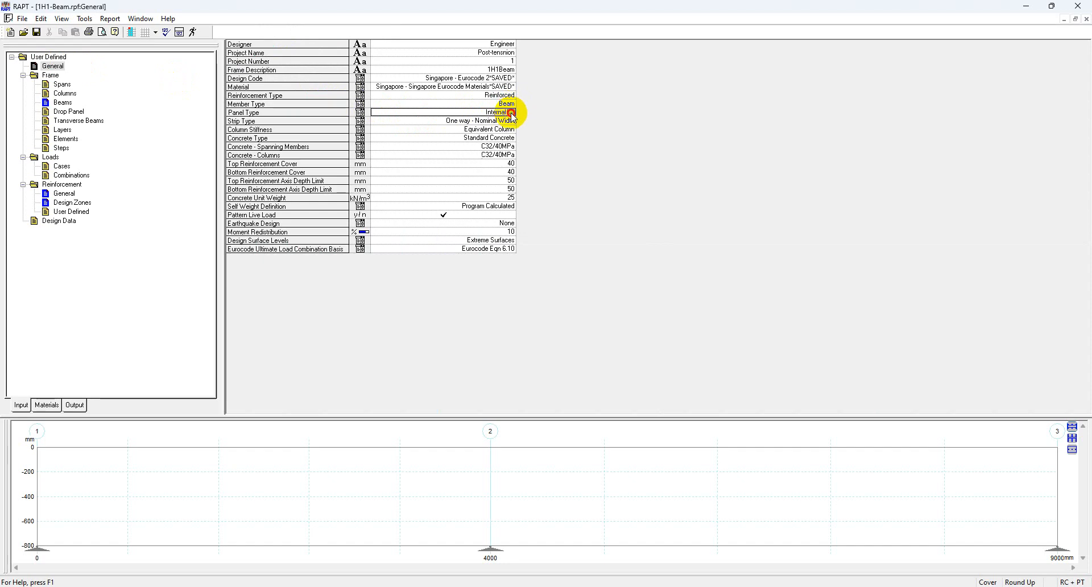
pyautogui.click(511, 112)
pyautogui.click(500, 130)
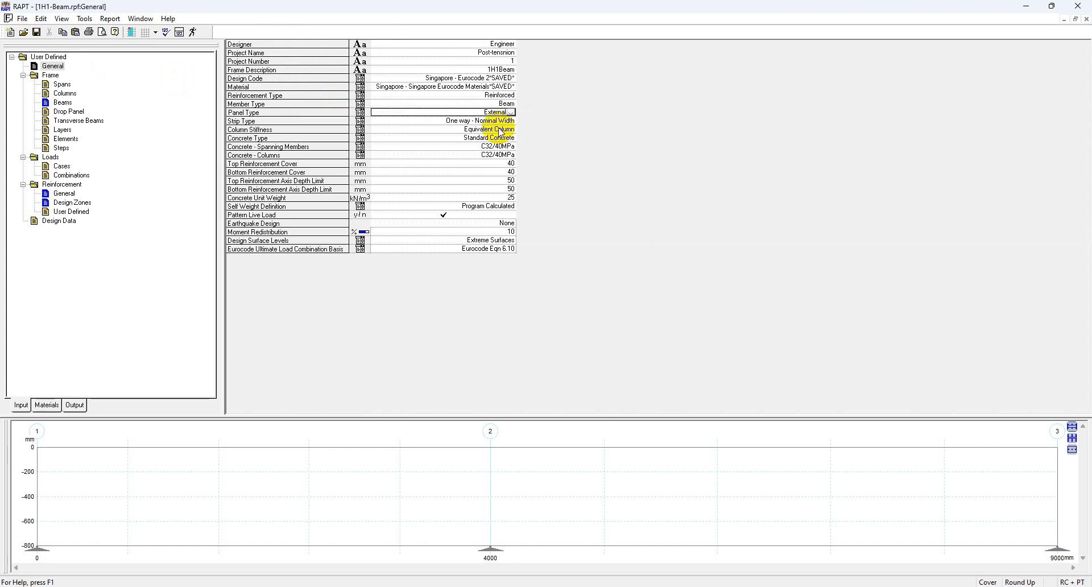
# Step: Inspect the external edge distance inputs in the span data and switch to PDF-XChange Editor for the Slab Panel Width slide
pyautogui.click(62, 85)
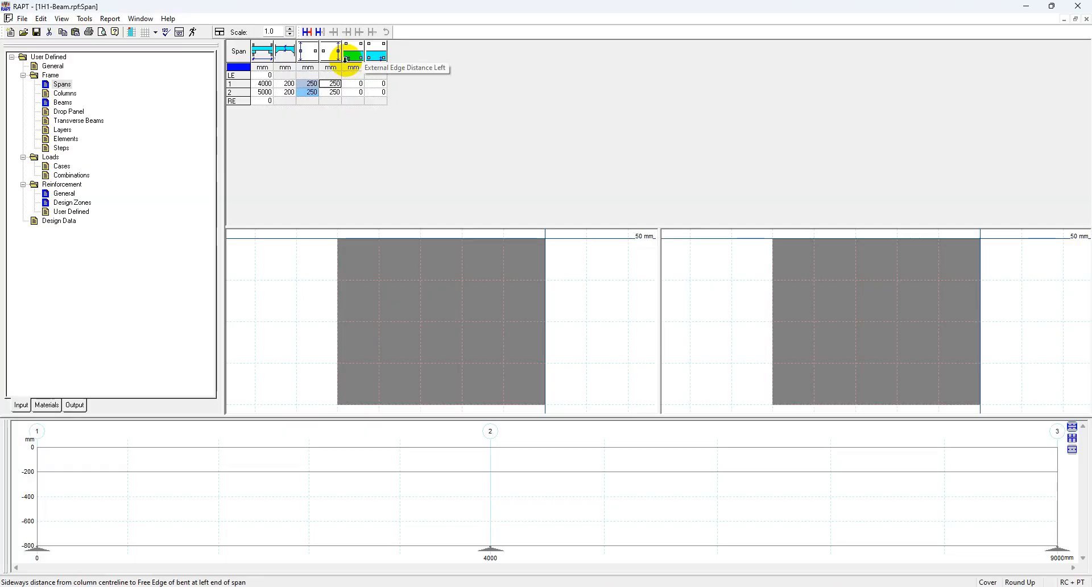
pyautogui.hotkey('alt', 'Tab')
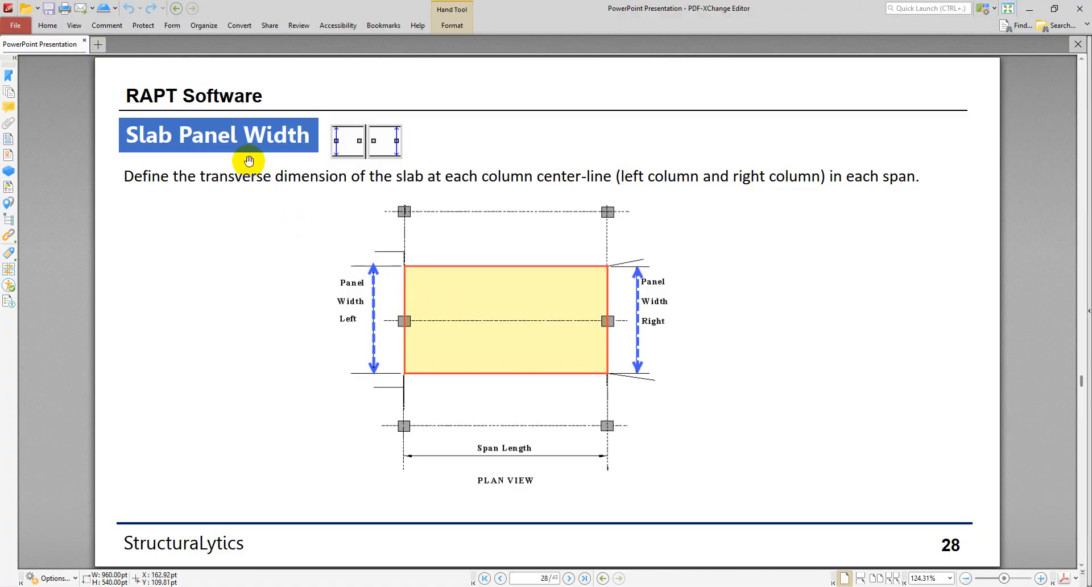
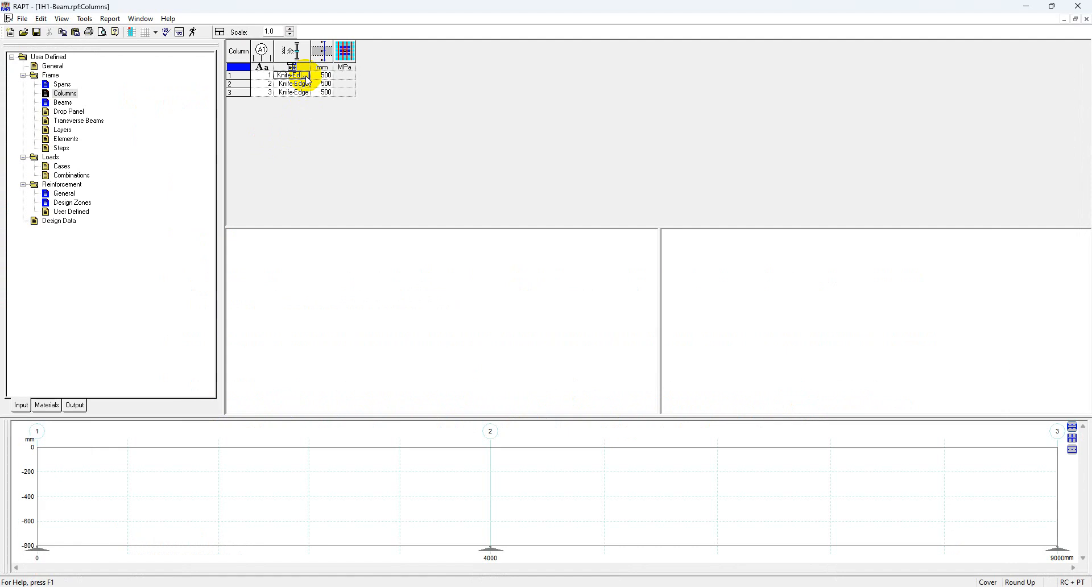
# Step: Set the support type of columns 1, 2 and 3 to Column
pyautogui.click(306, 76)
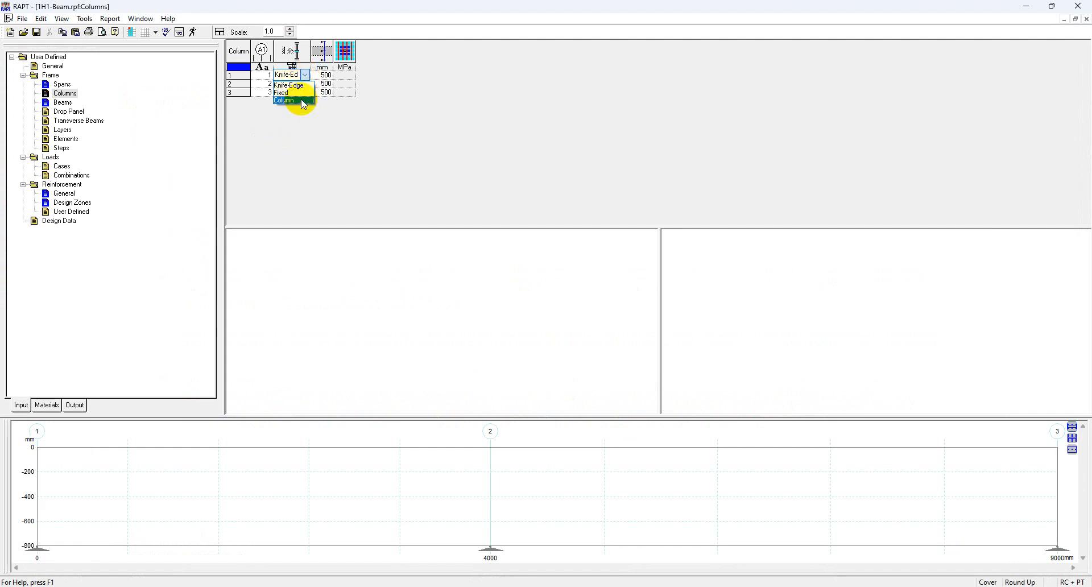
pyautogui.click(301, 101)
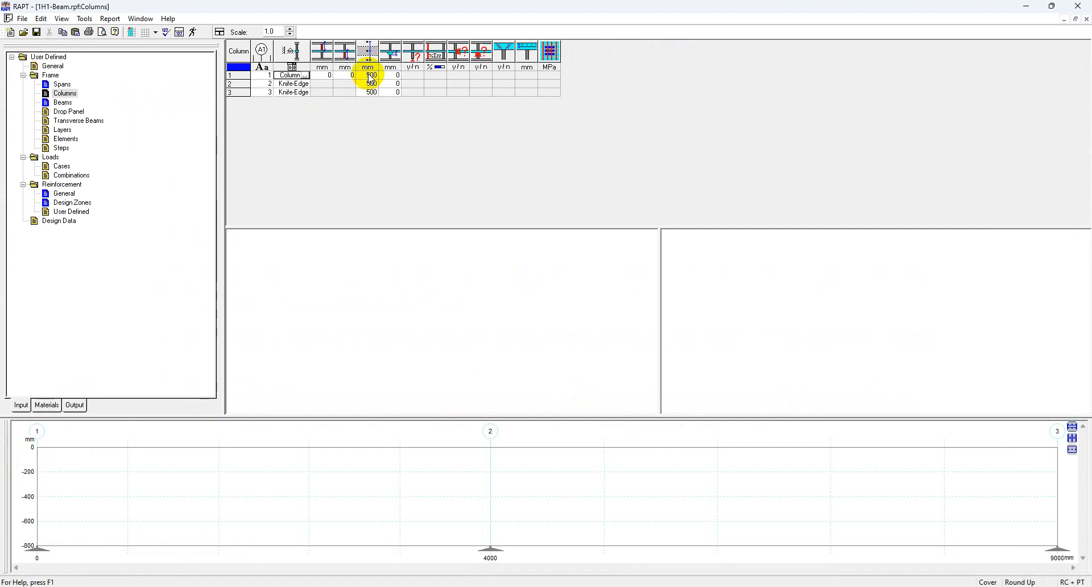
pyautogui.click(297, 84)
pyautogui.click(301, 109)
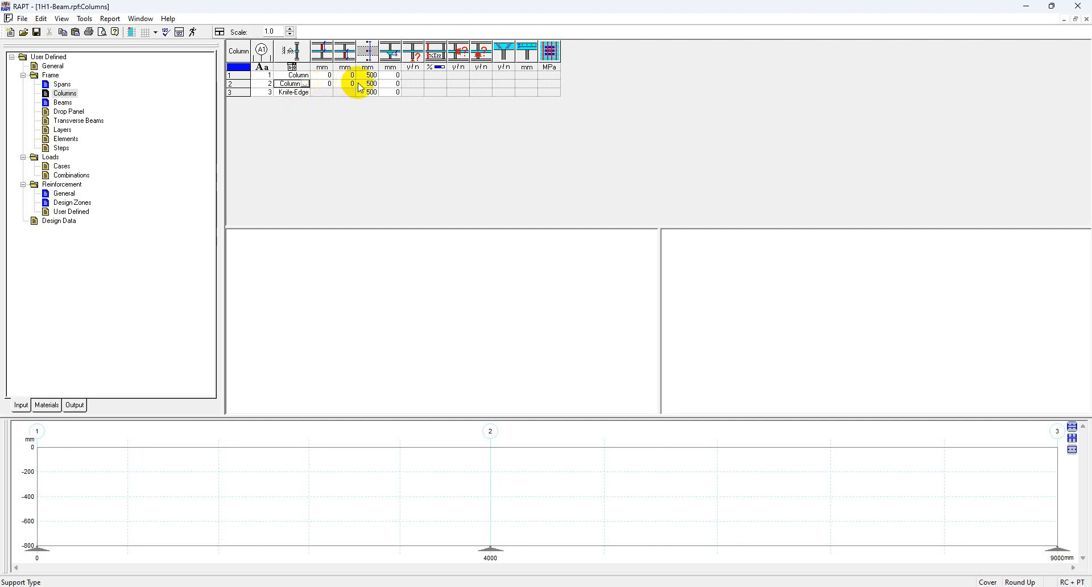
pyautogui.click(304, 93)
pyautogui.click(304, 93)
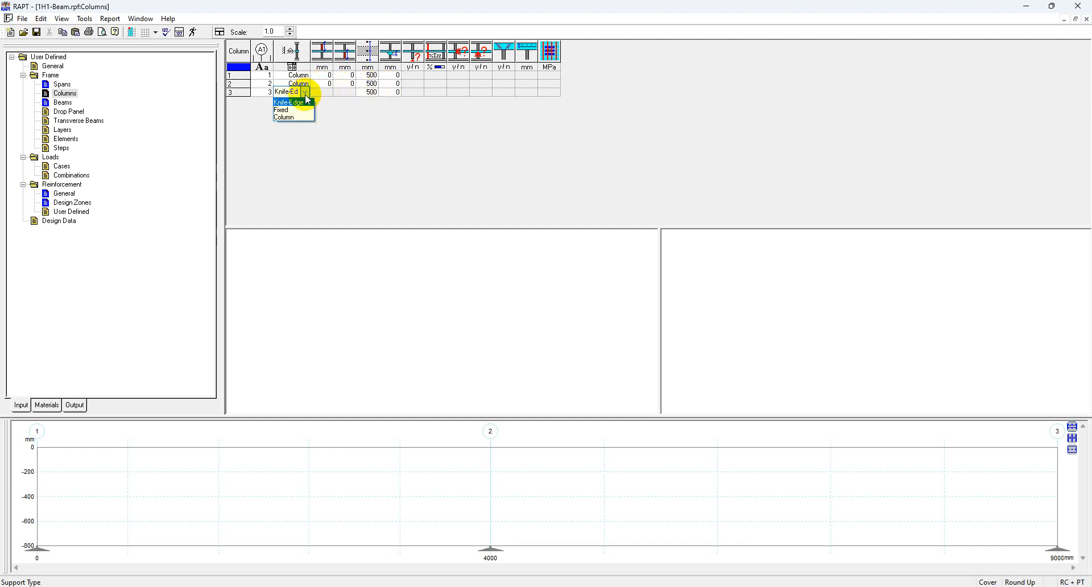
pyautogui.click(299, 115)
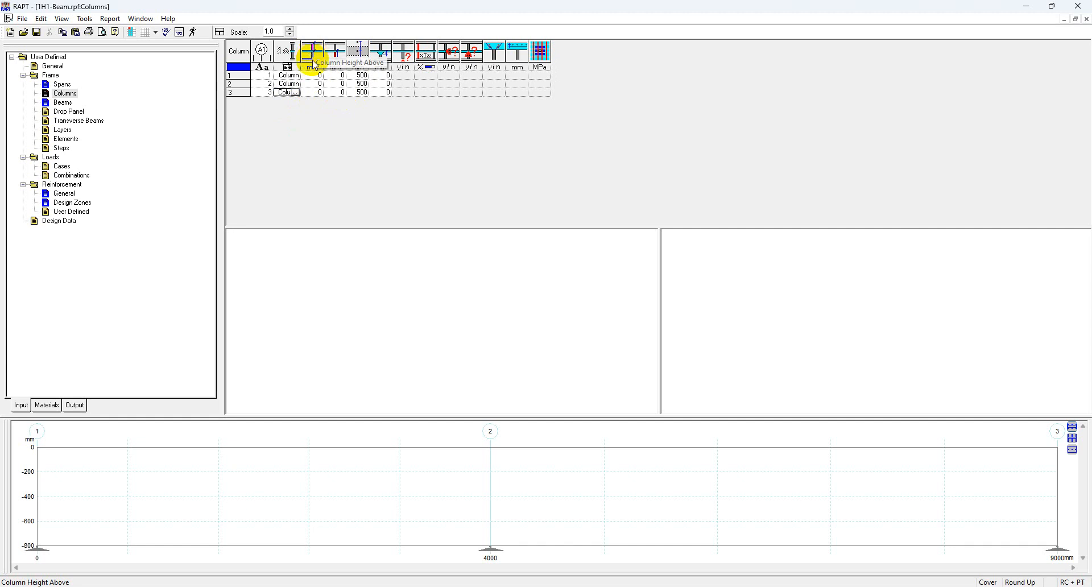
# Step: Give column 1 a height above of 3500 mm, with a width of 500 mm and a length of 800 mm above
pyautogui.click(311, 75)
pyautogui.write('3500')
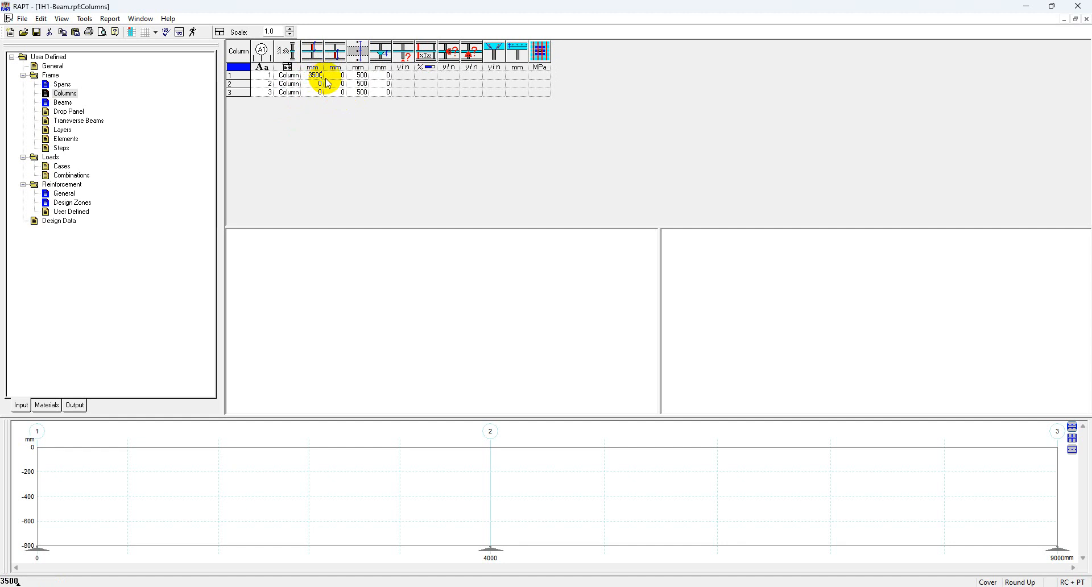
pyautogui.press('Tab')
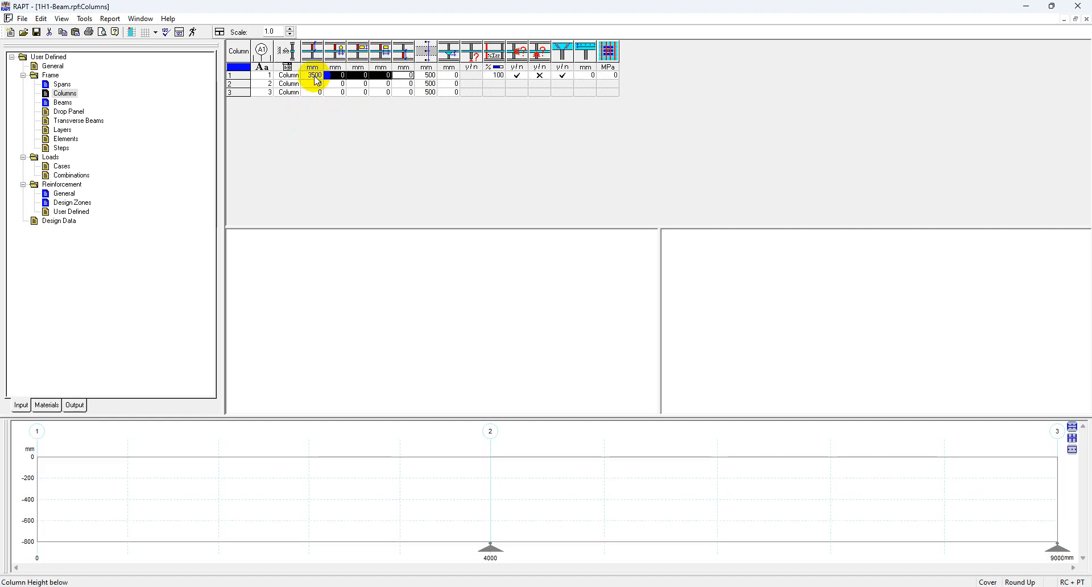
pyautogui.click(314, 76)
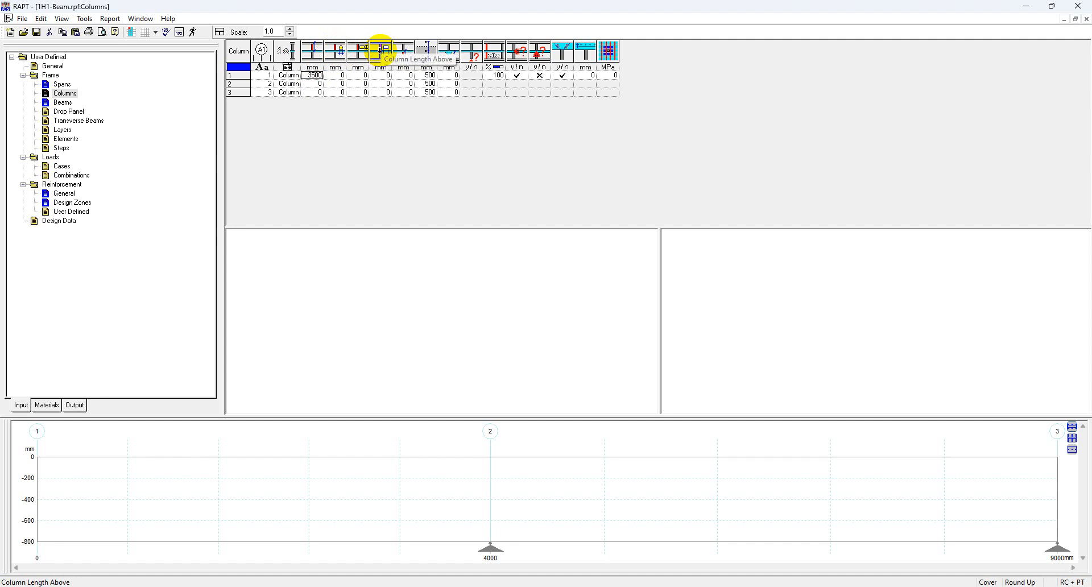
pyautogui.click(359, 75)
pyautogui.write('500')
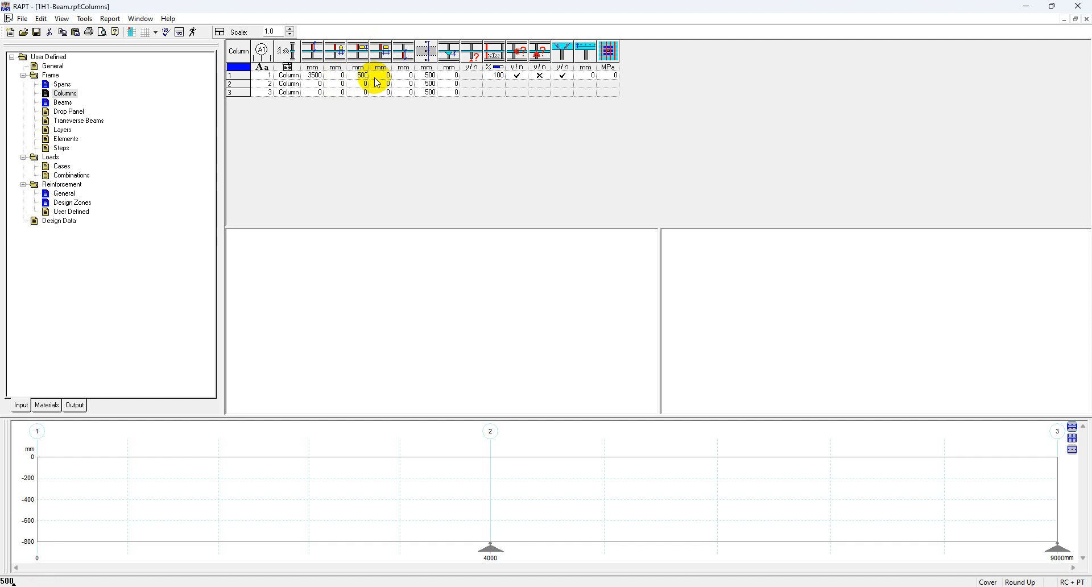
pyautogui.click(383, 77)
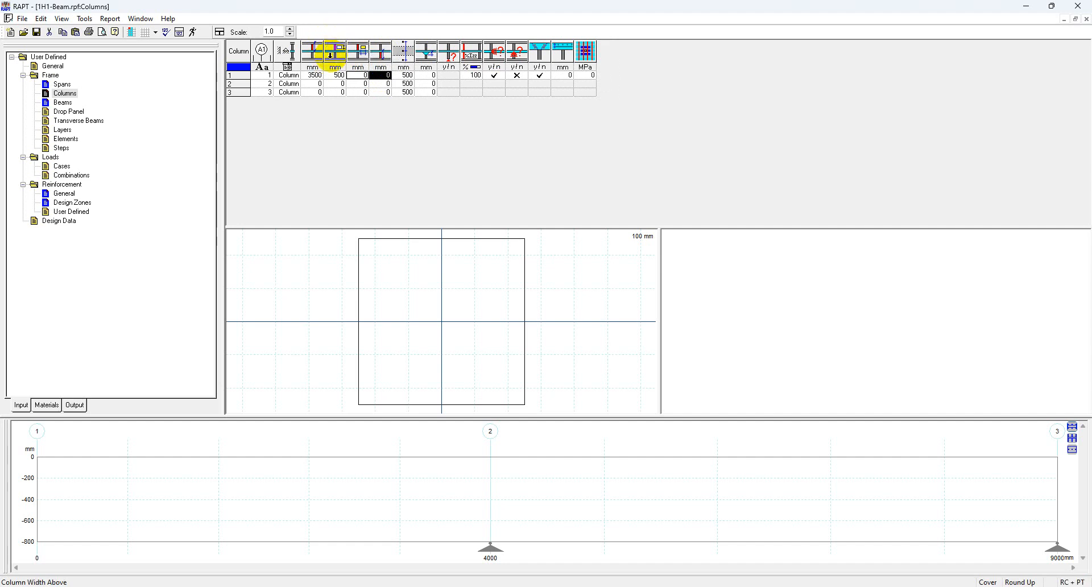
pyautogui.click(342, 76)
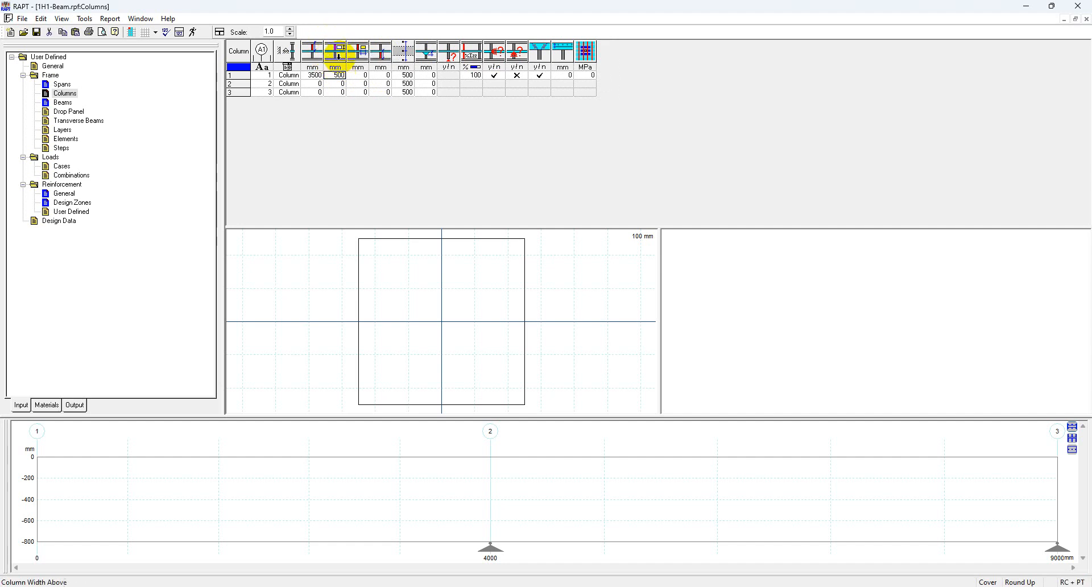
pyautogui.click(355, 79)
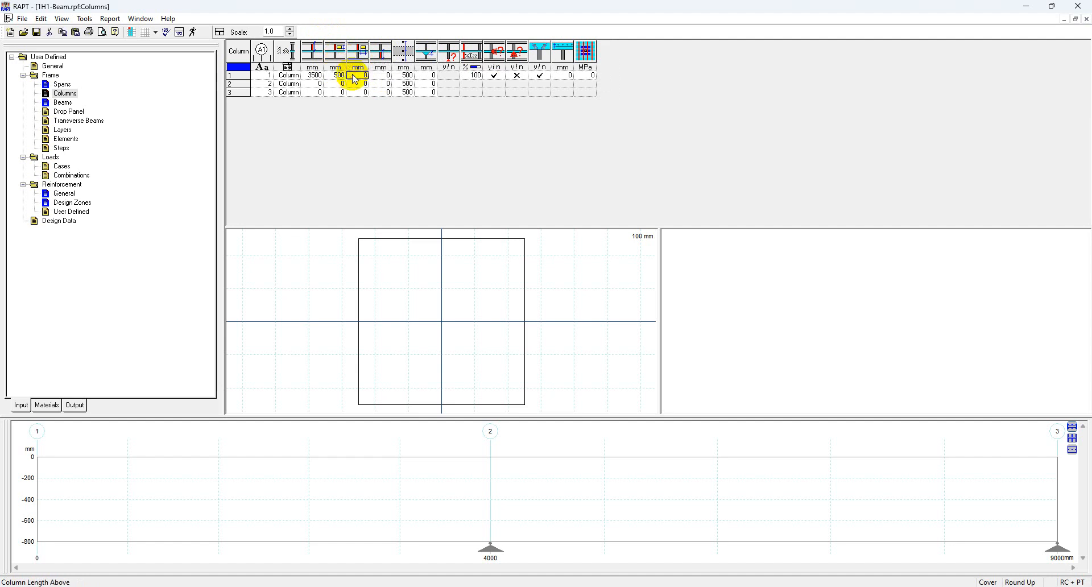
pyautogui.write('800')
pyautogui.click(339, 84)
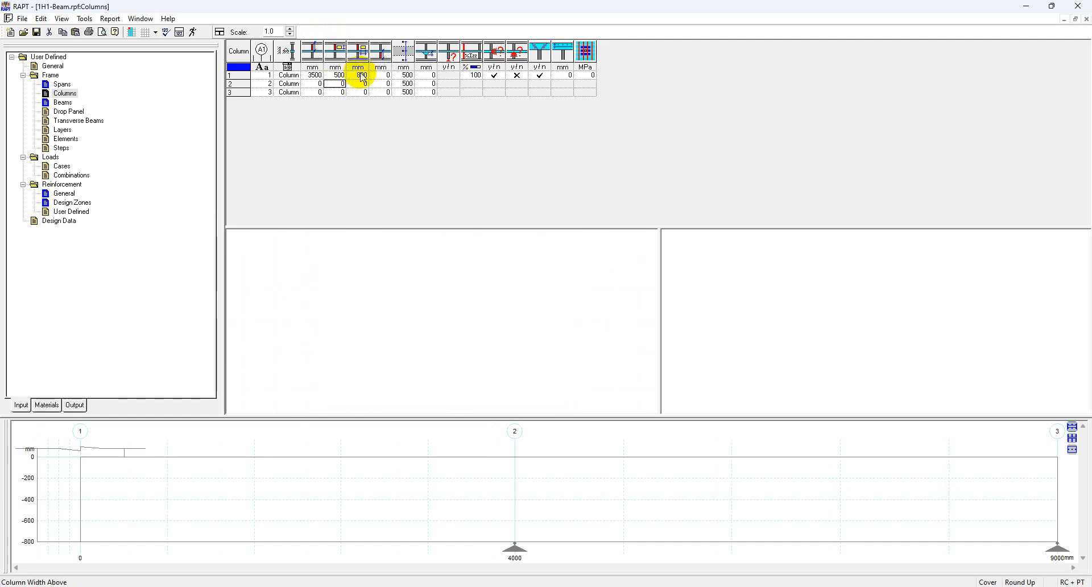
# Step: Give column 1 a height below of 3500 mm, with a width of 500 mm and a length of 800 mm below
pyautogui.click(316, 75)
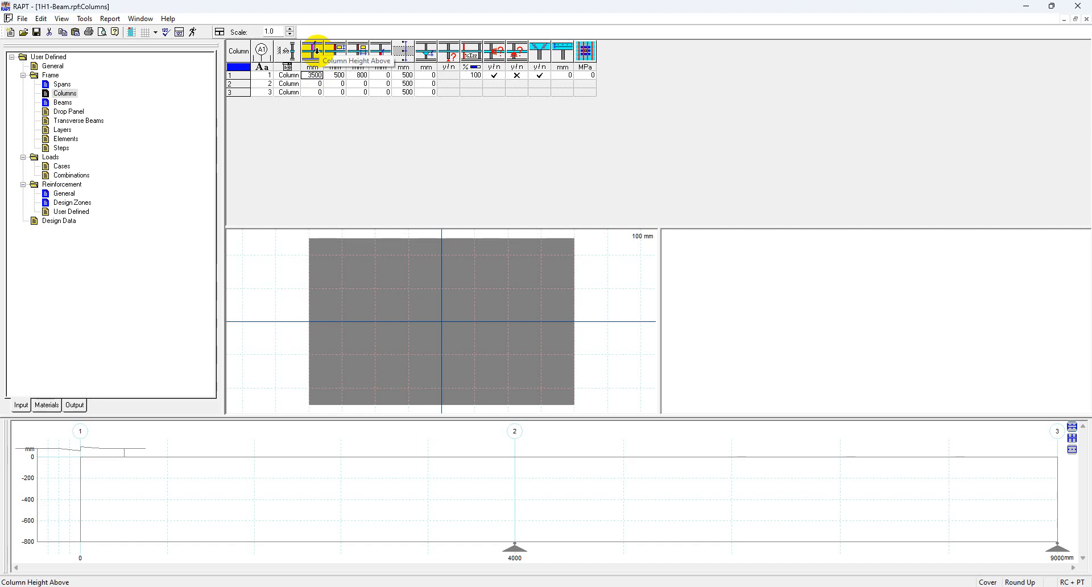
pyautogui.click(381, 76)
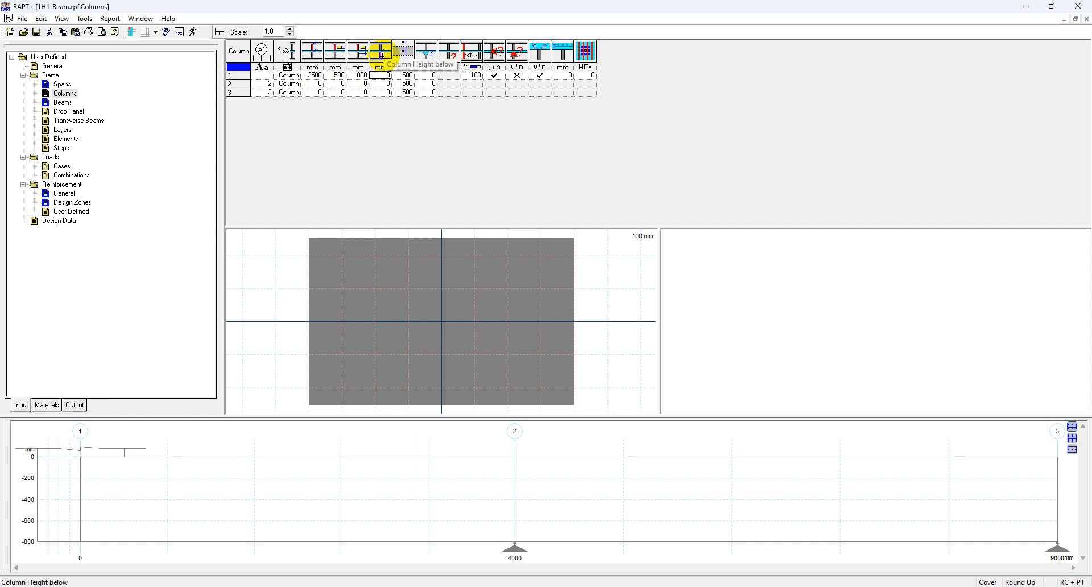
pyautogui.write('3500')
pyautogui.press('Tab')
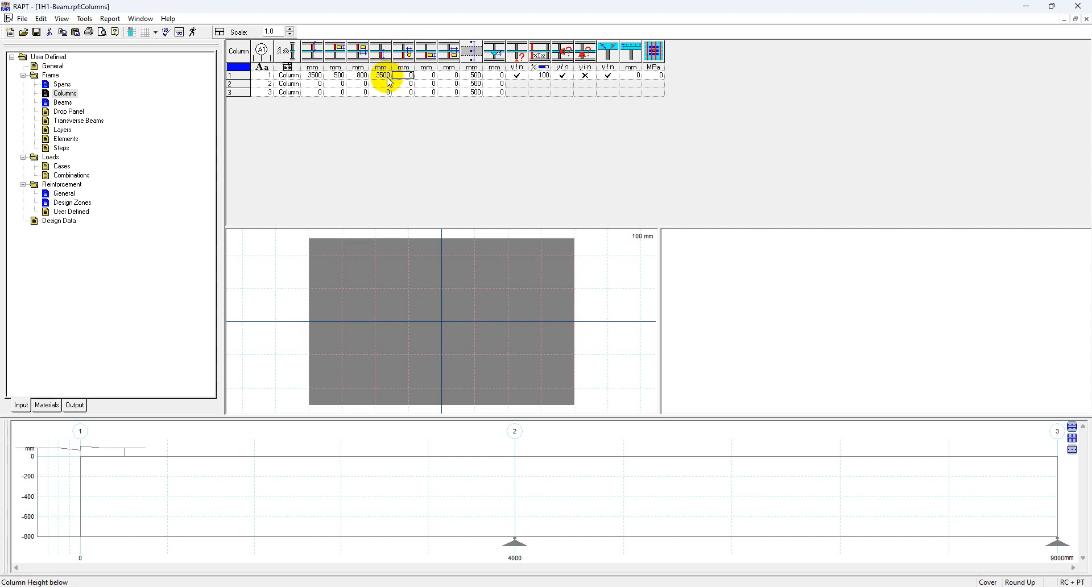
pyautogui.click(349, 76)
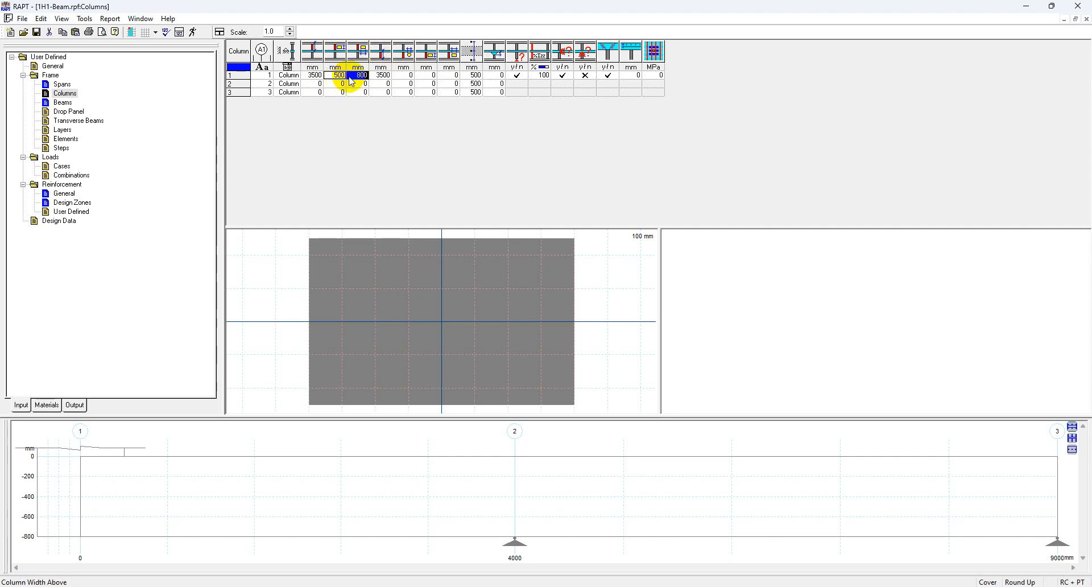
pyautogui.click(424, 78)
pyautogui.write('500\t800')
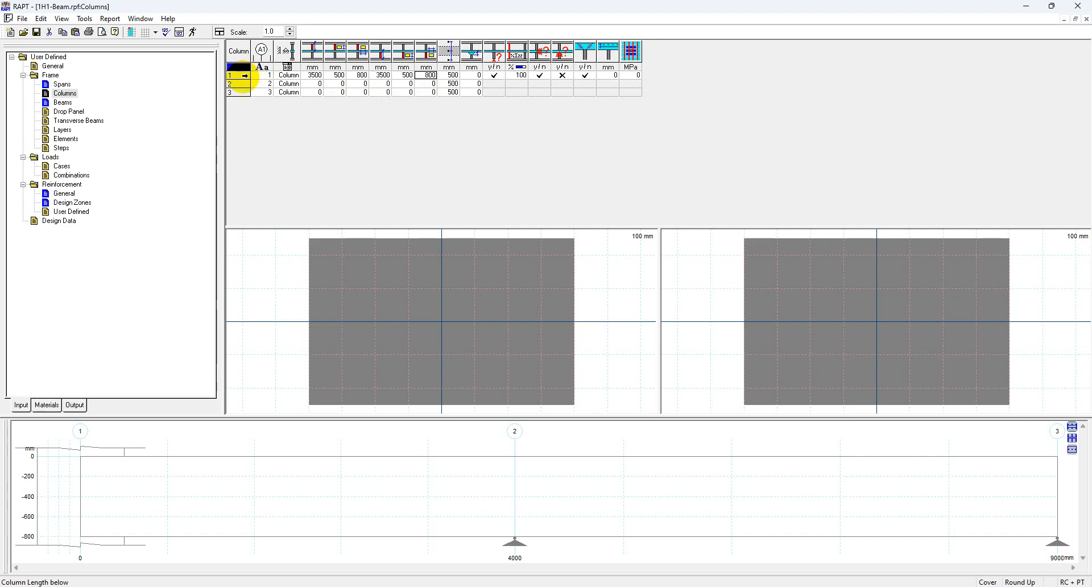
pyautogui.click(242, 76)
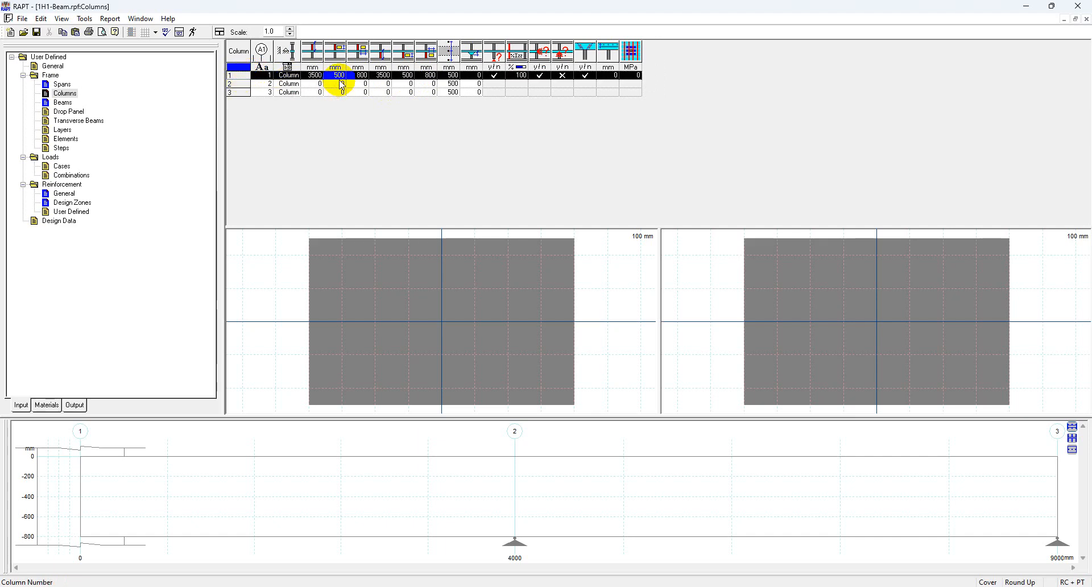
pyautogui.click(379, 78)
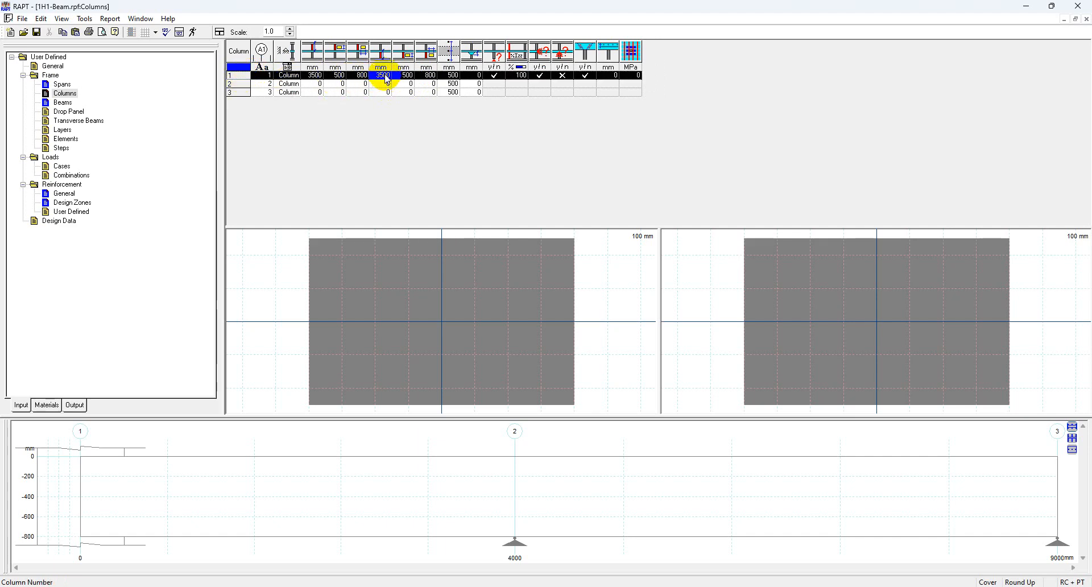
pyautogui.click(384, 76)
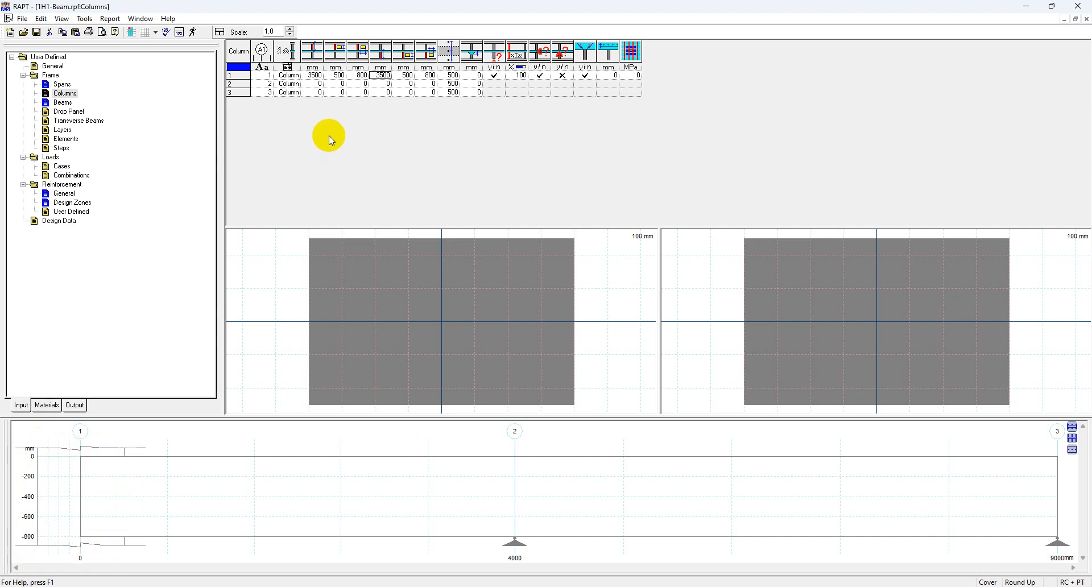
# Step: Set column 2's height above to 3500 mm, its width above to 500 mm and its length above to 800 mm
pyautogui.click(319, 84)
pyautogui.write('350')
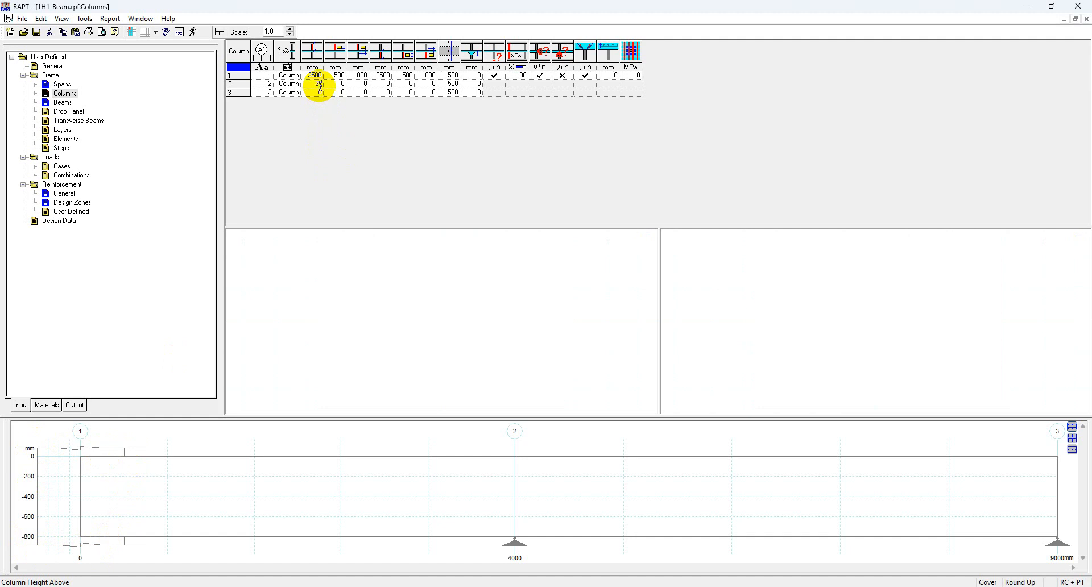
pyautogui.write('0')
pyautogui.click(328, 84)
pyautogui.click(358, 84)
pyautogui.click(374, 85)
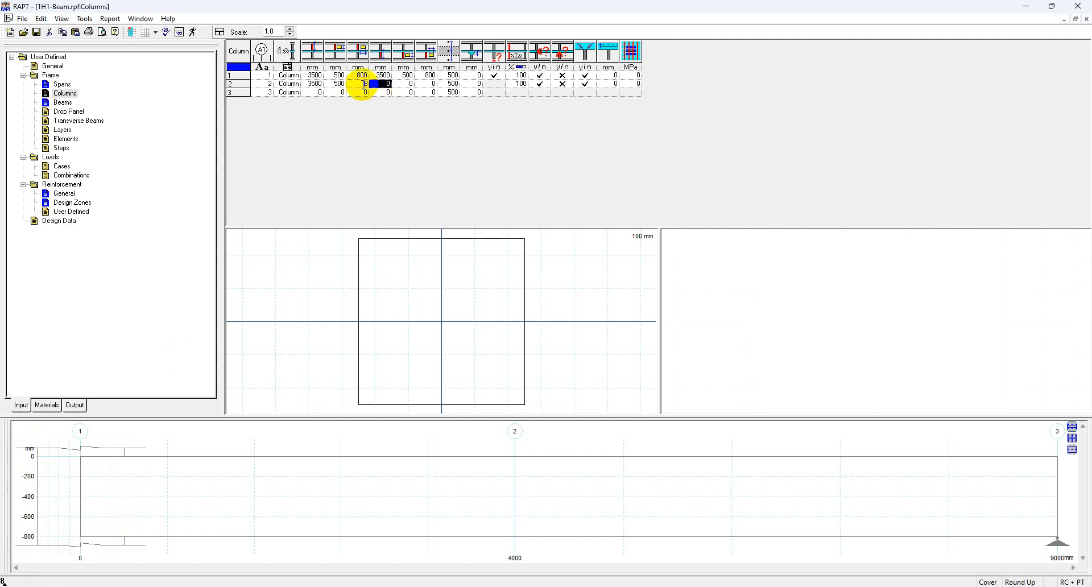
pyautogui.click(375, 86)
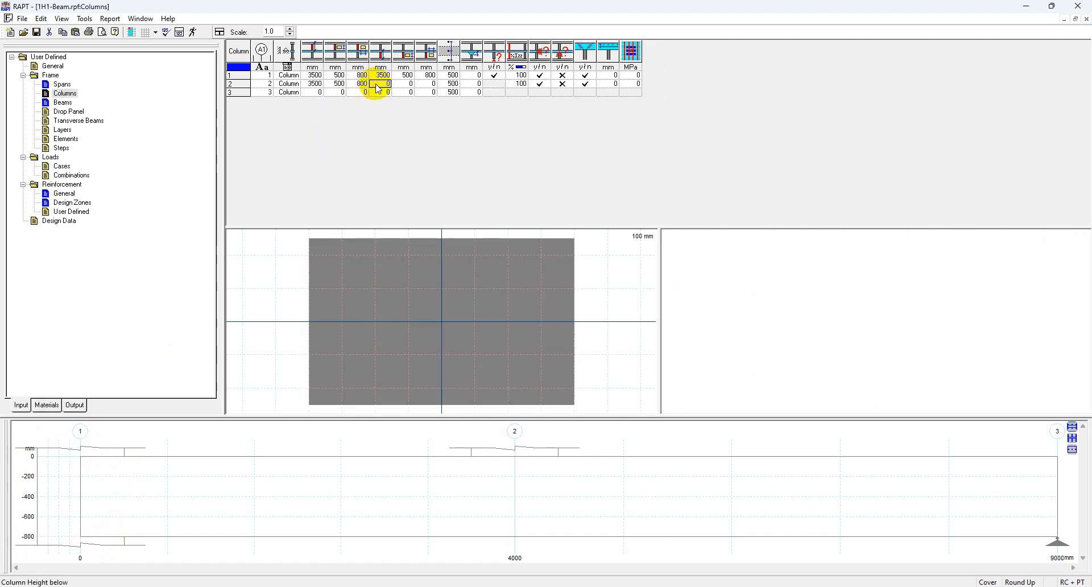
# Step: Set column 2's height below to 3500 mm, its width below to 500 mm and its length below to 800 mm
pyautogui.write('3500')
pyautogui.click(399, 88)
pyautogui.click(443, 75)
pyautogui.click(430, 85)
pyautogui.write('500\t800')
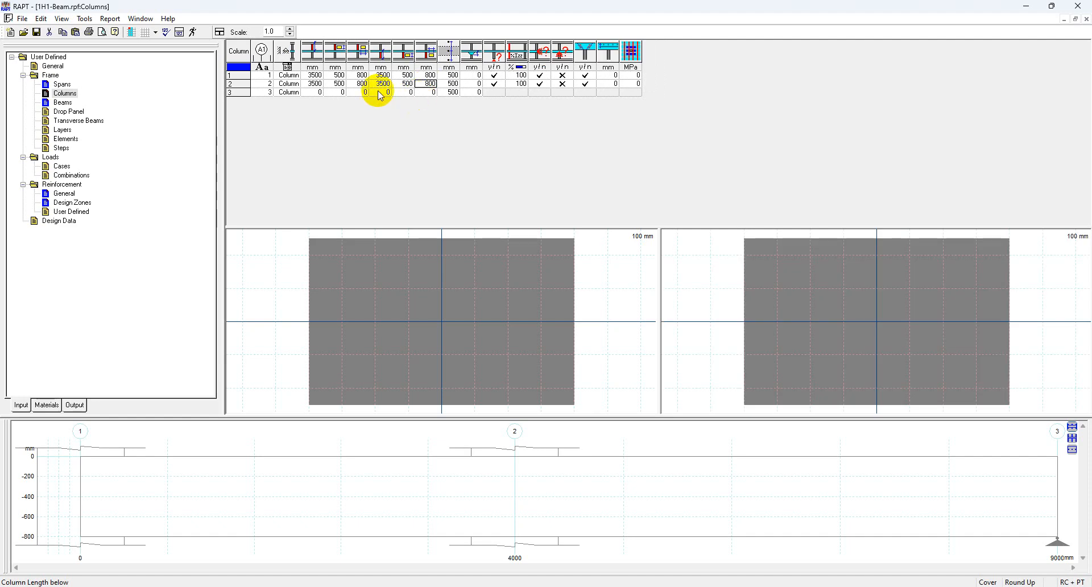
# Step: Copy column 2's heights, widths and lengths above and below into column 3's row, starting at its height above
pyautogui.moveTo(317, 84); pyautogui.dragTo(425, 86)
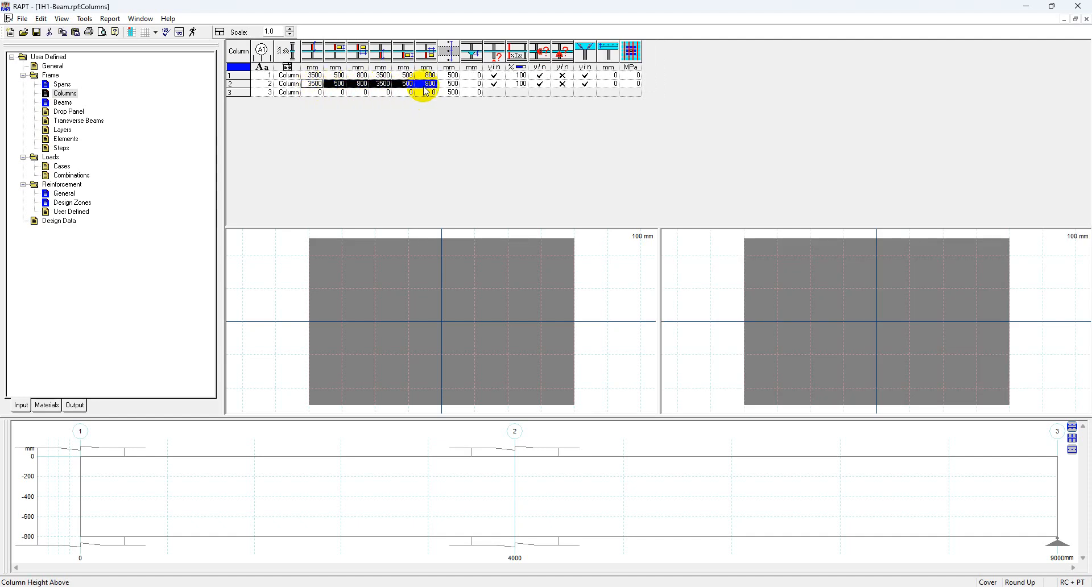
pyautogui.hotkey('ctrl', 'c')
pyautogui.click(316, 93)
pyautogui.hotkey('ctrl', 'v')
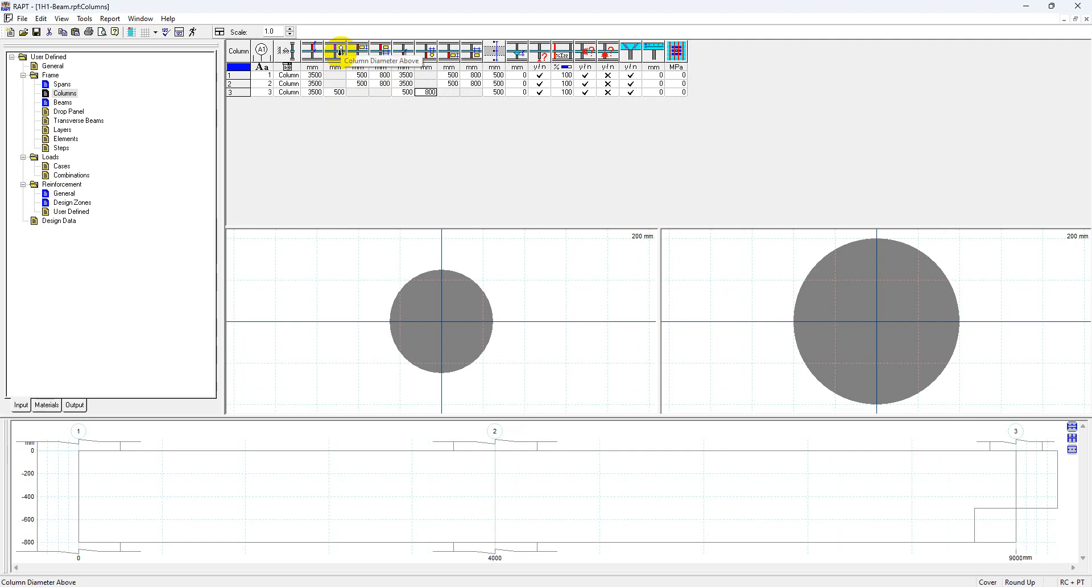
# Step: Reset column 3's diameter above to 0 and copy column 2's 500 mm width and 800 mm length above into it
pyautogui.click(338, 92)
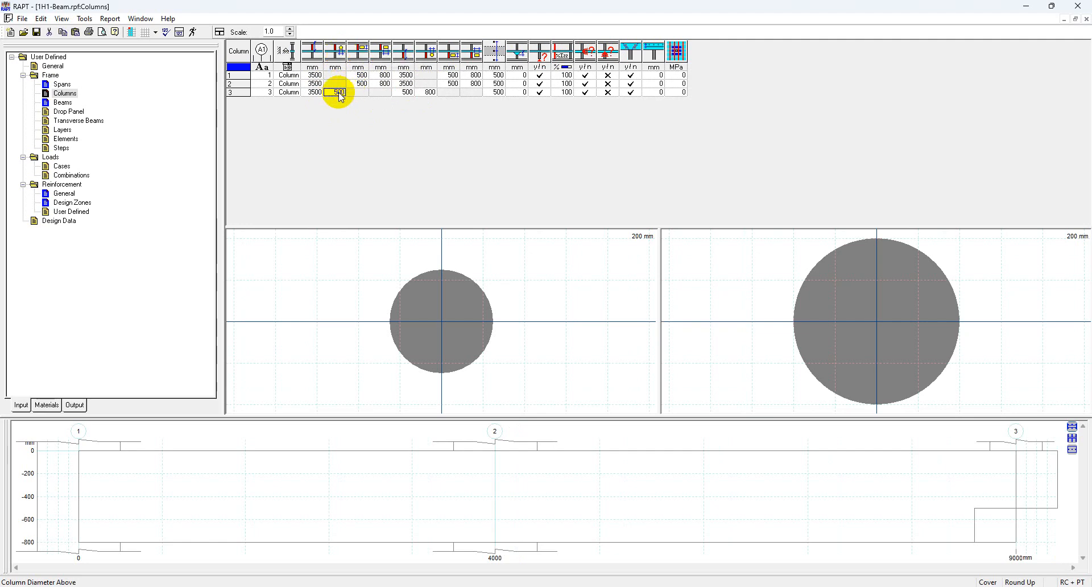
pyautogui.write('0')
pyautogui.click(360, 84)
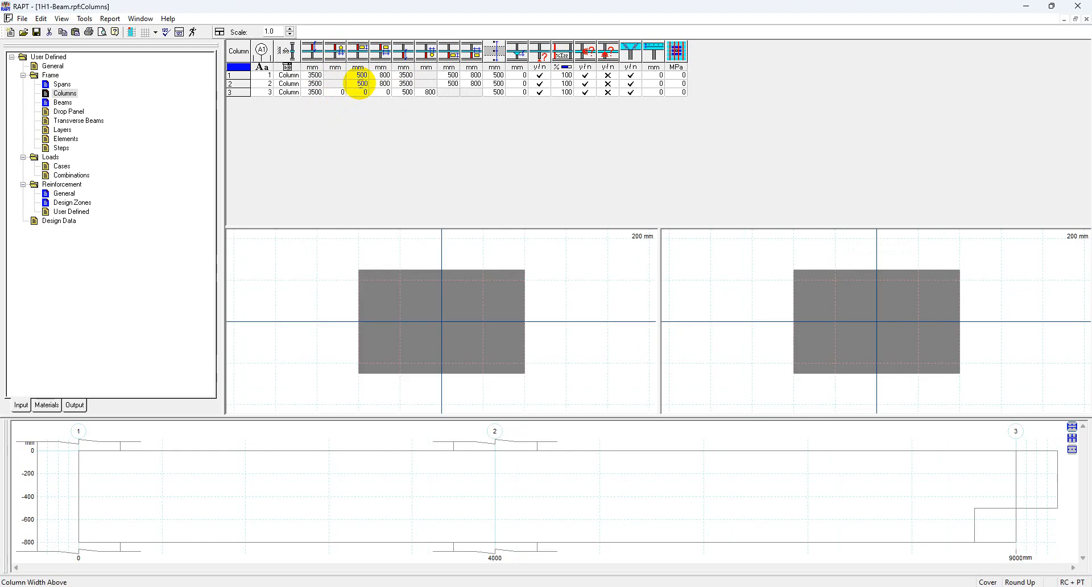
pyautogui.click(353, 90)
pyautogui.moveTo(363, 84); pyautogui.dragTo(375, 86)
pyautogui.hotkey('ctrl', 'c')
pyautogui.click(360, 92)
pyautogui.hotkey('ctrl', 'v')
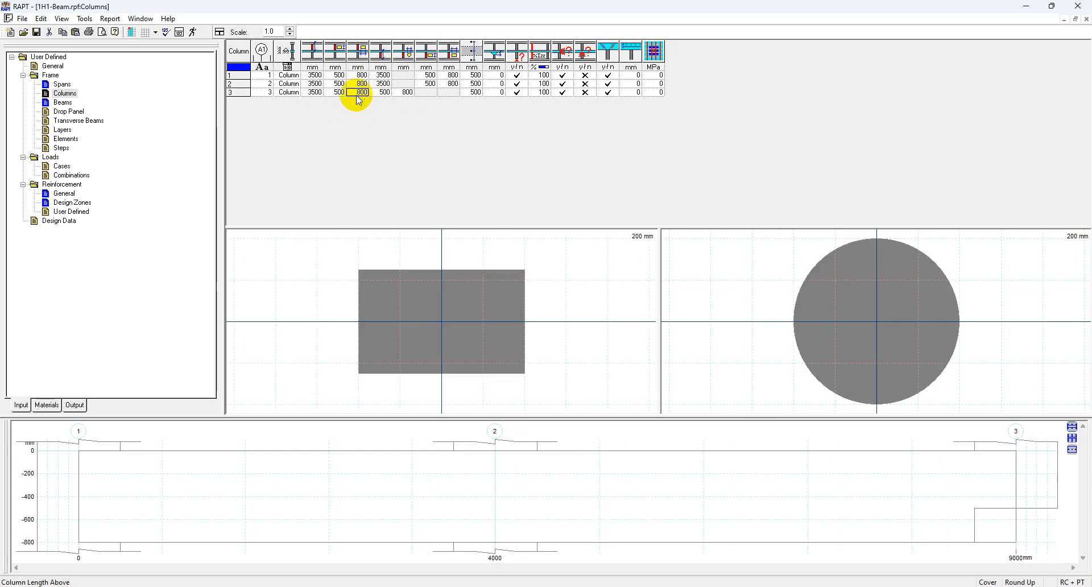
# Step: Clear column 3's diameter below and copy column 2's 500 mm width and 800 mm length below into it
pyautogui.click(408, 91)
pyautogui.press('Delete')
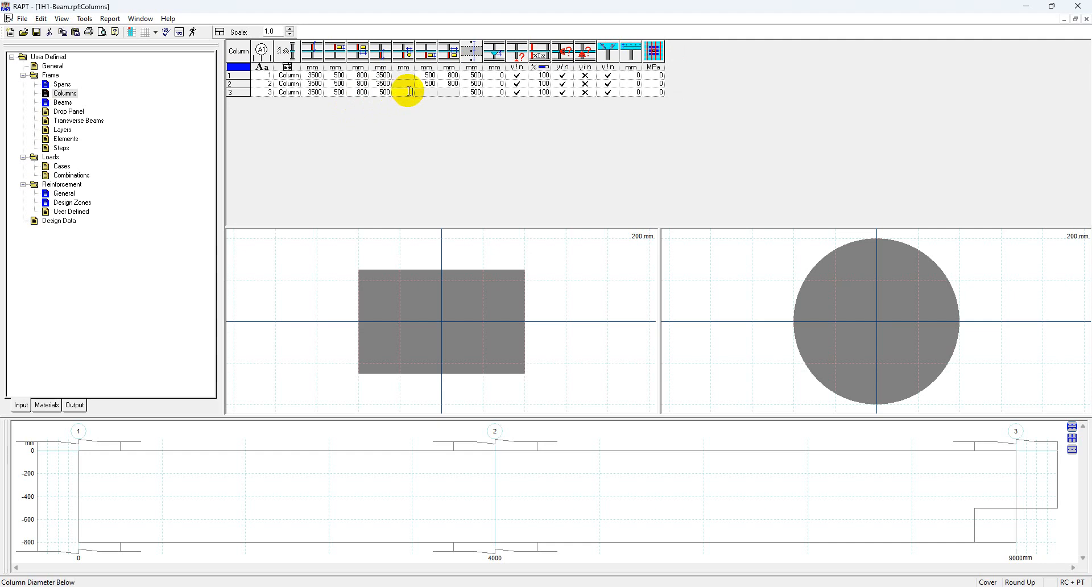
pyautogui.moveTo(429, 84); pyautogui.dragTo(443, 86)
pyautogui.hotkey('ctrl', 'c')
pyautogui.click(420, 93)
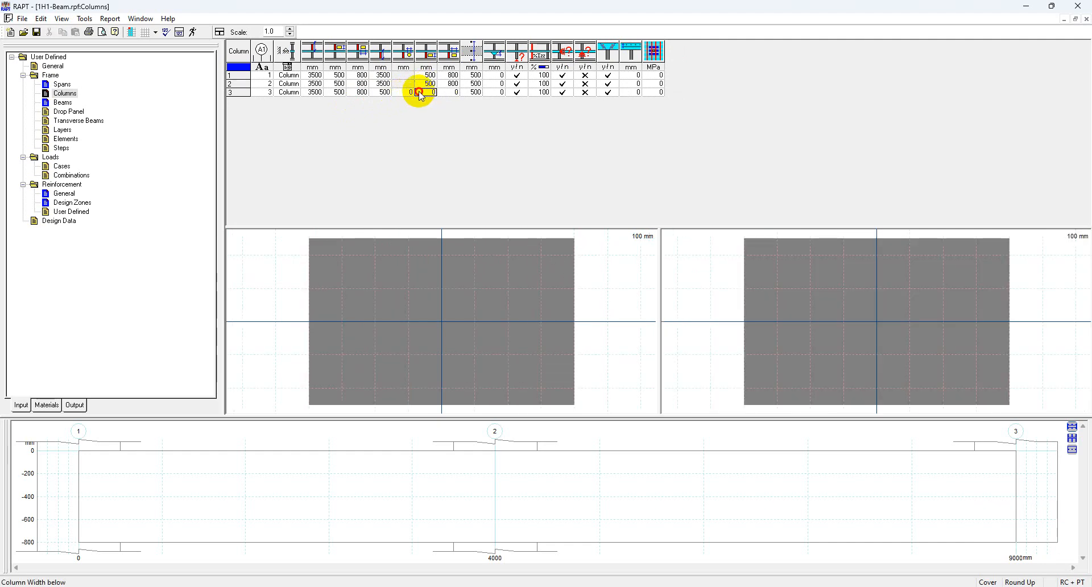
pyautogui.hotkey('ctrl', 'v')
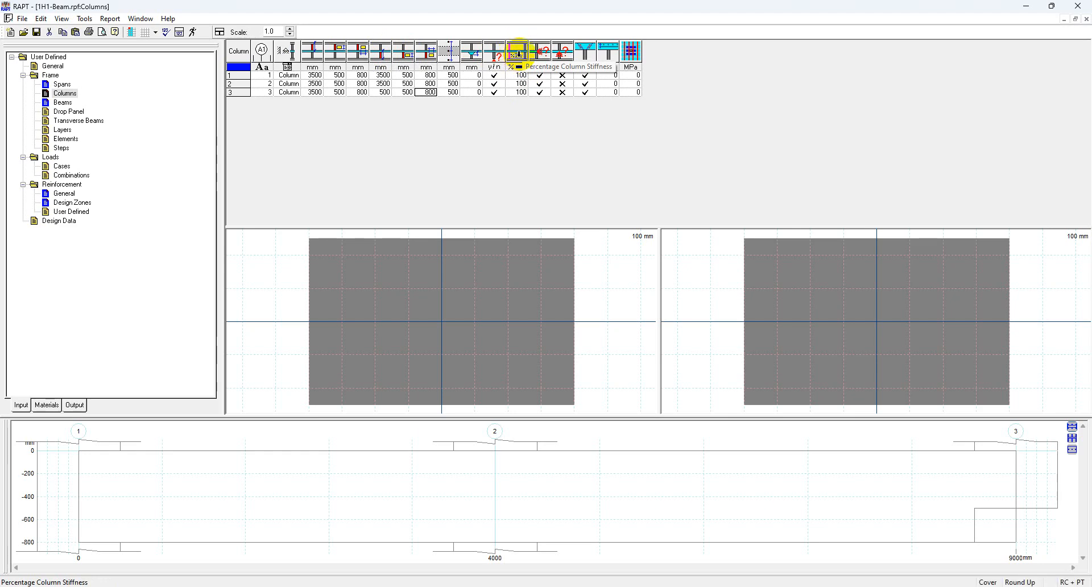
# Step: Switch to PDF-XChange Editor and read the slide on the percentage column stiffness
pyautogui.hotkey('alt', 'Tab')
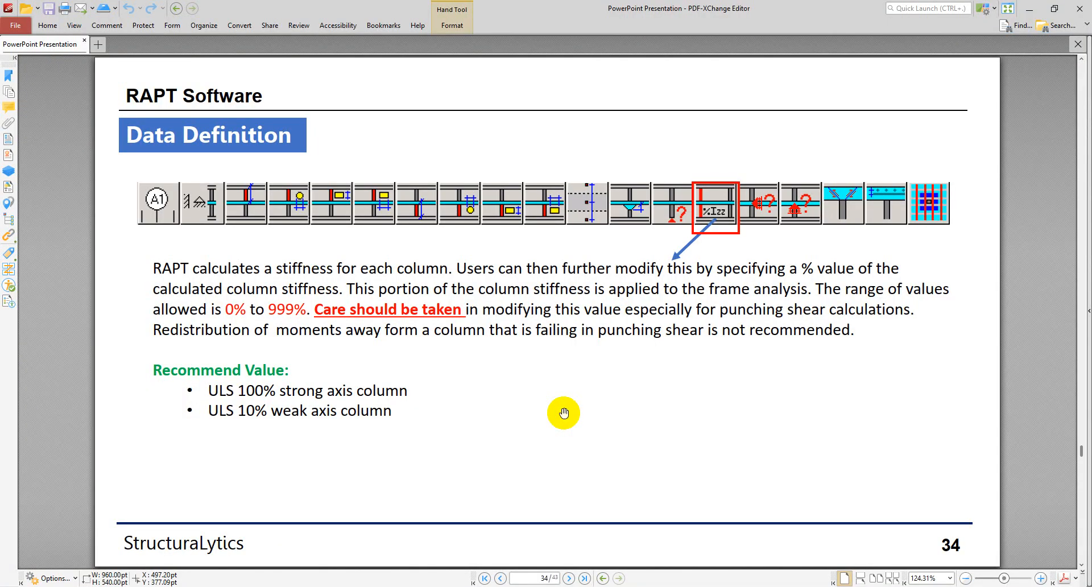
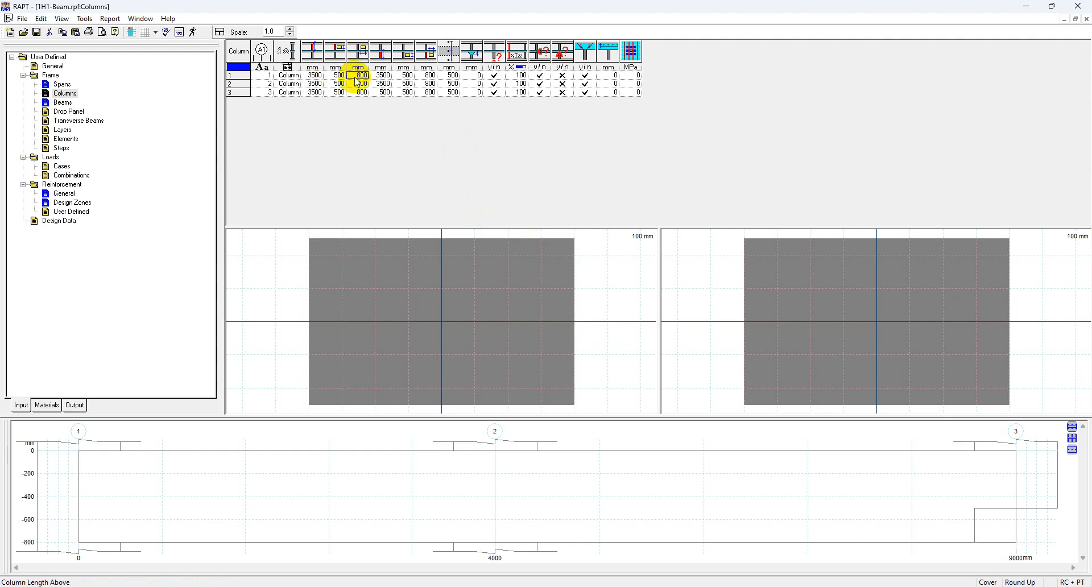
# Step: Examine column 1's width and length above in the columns table
pyautogui.click(355, 78)
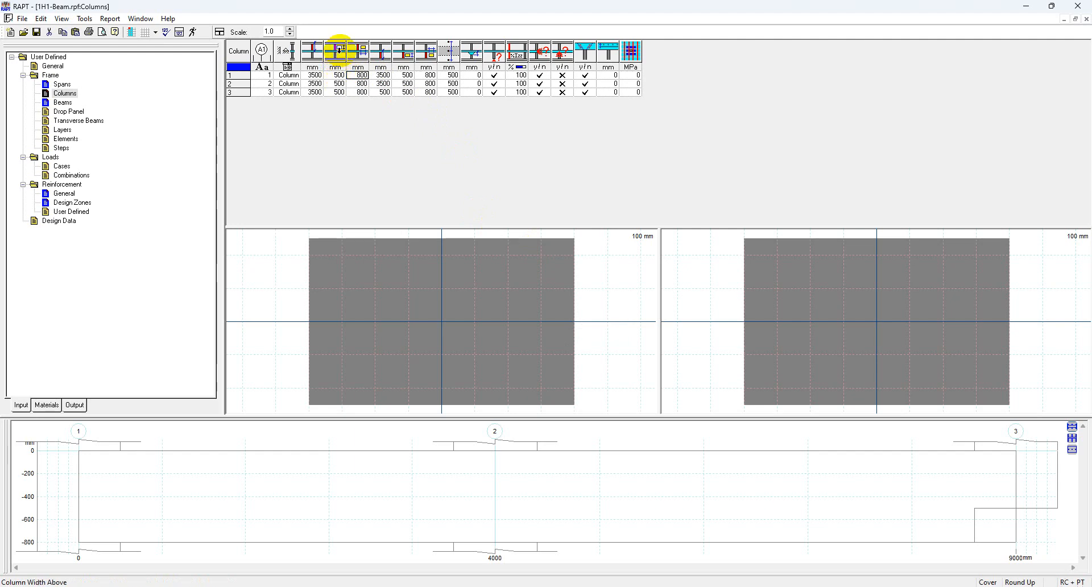
pyautogui.click(339, 77)
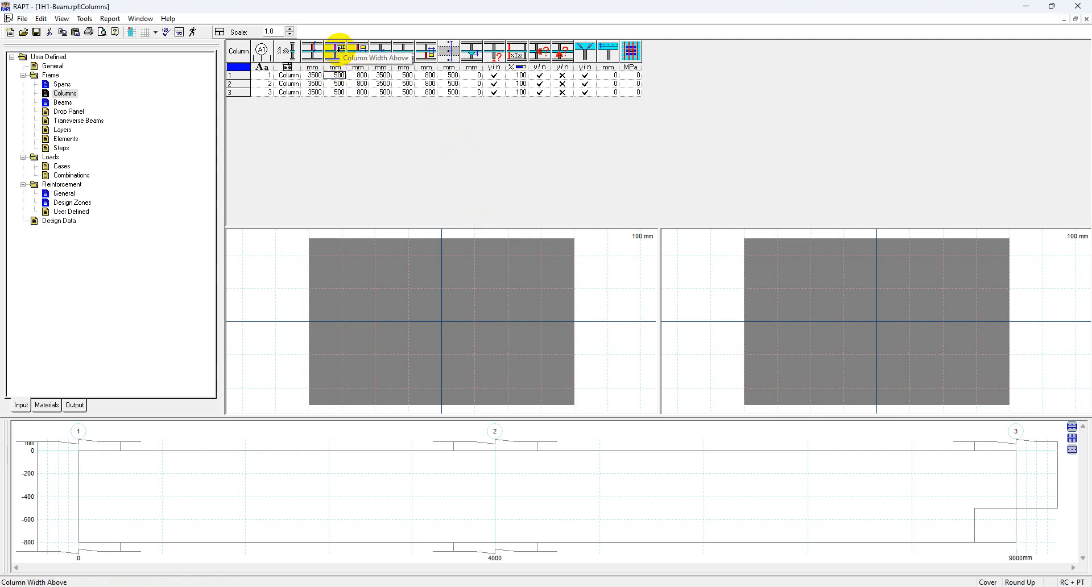
pyautogui.click(361, 75)
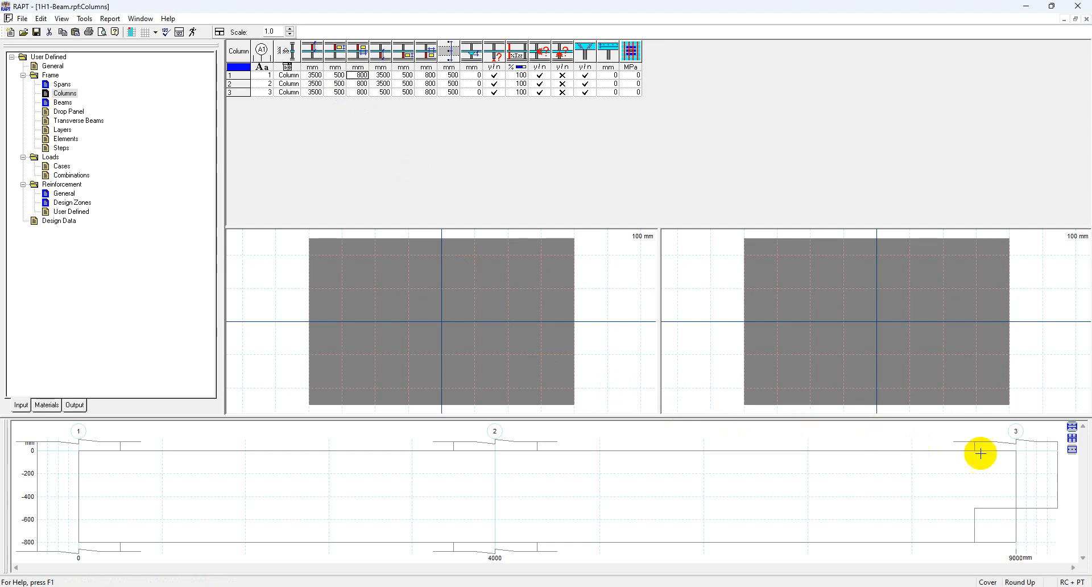
# Step: Show the full elevation, pick column 3 to inspect its section, and set its height below to 3500 mm
pyautogui.click(1071, 429)
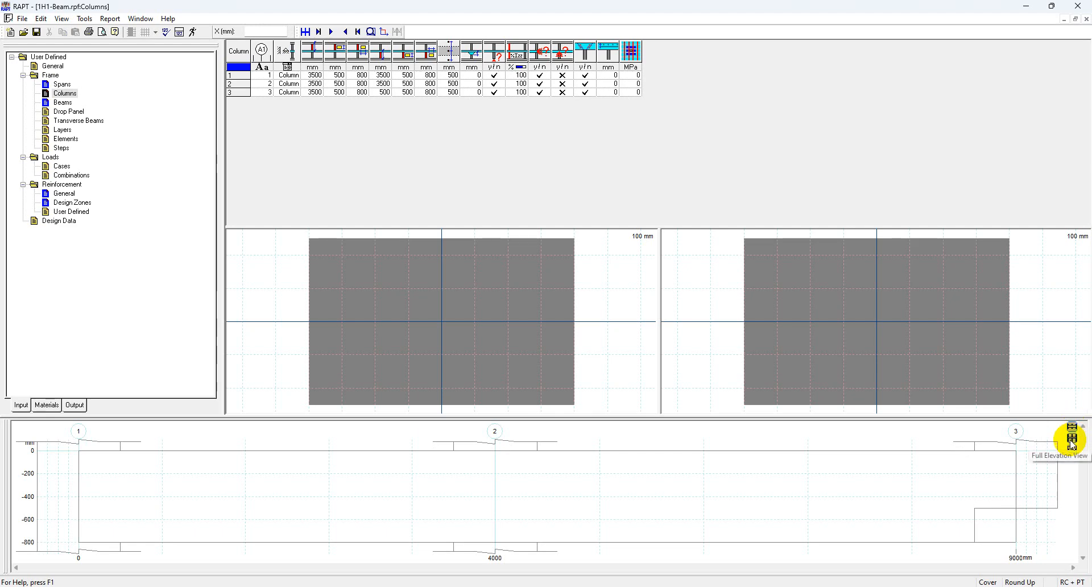
pyautogui.click(1071, 439)
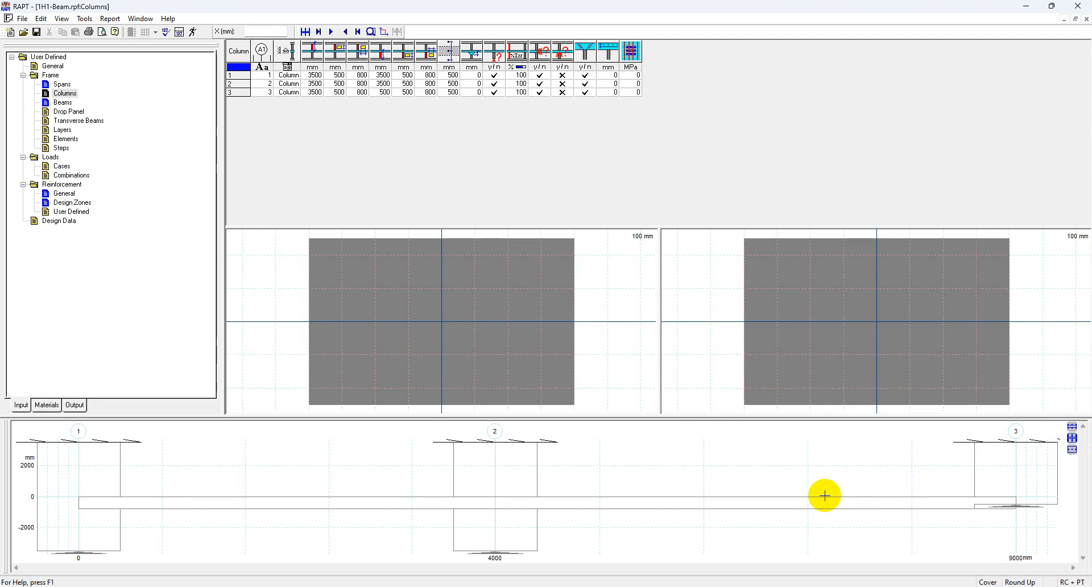
pyautogui.click(984, 510)
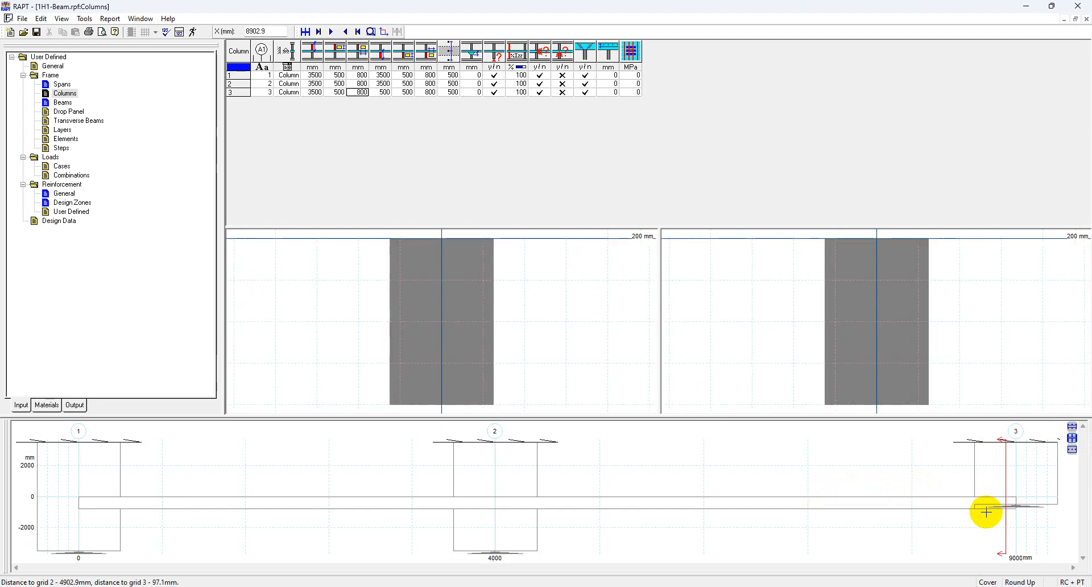
pyautogui.click(983, 511)
pyautogui.click(1006, 511)
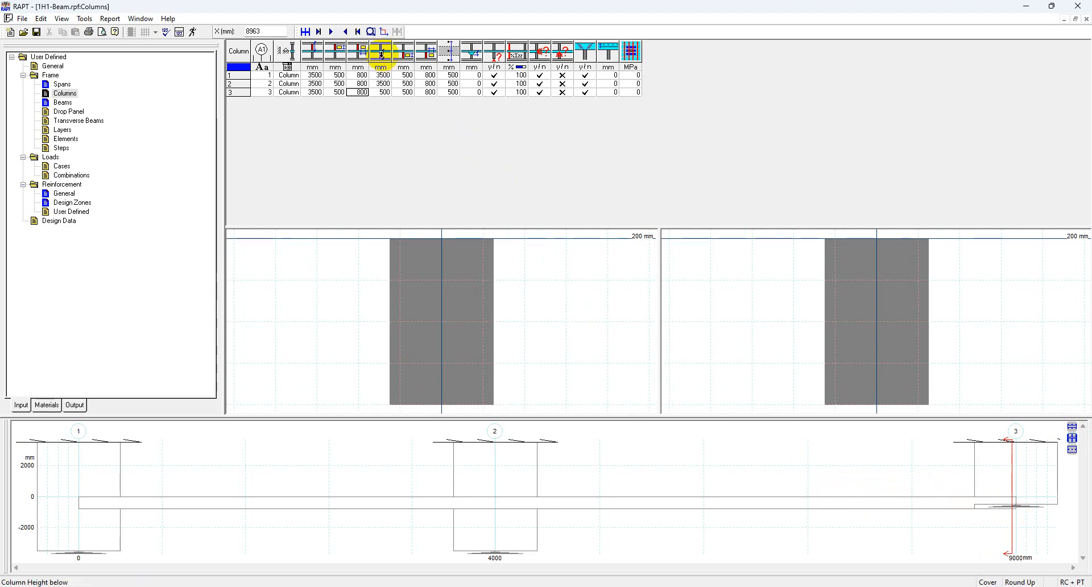
pyautogui.click(385, 93)
pyautogui.write('3500')
pyautogui.press('Return')
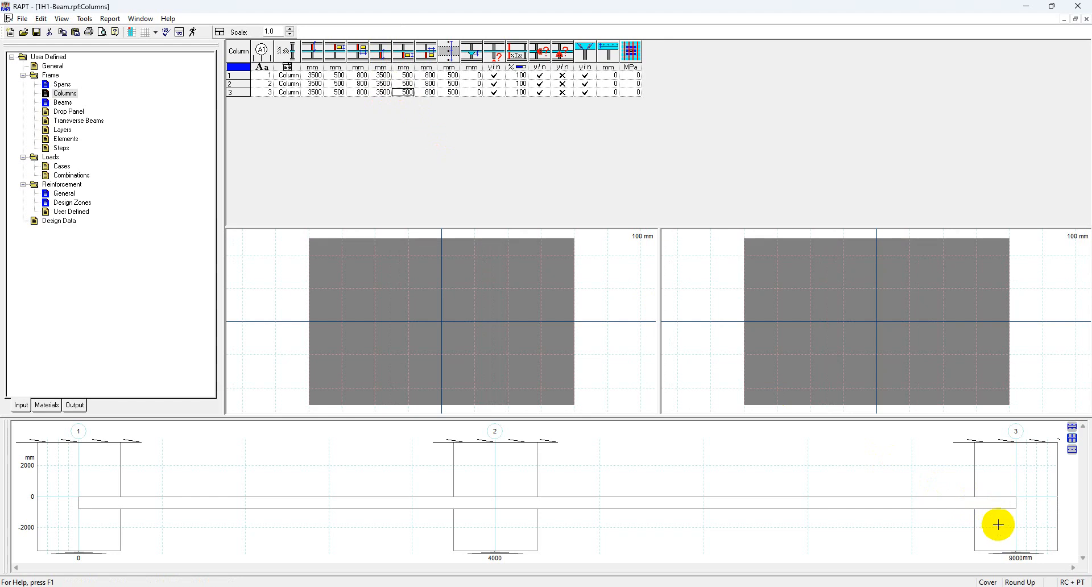
# Step: Display the frame in plan at true scale and compare the drawn columns with their widths and lengths in the table
pyautogui.click(1072, 451)
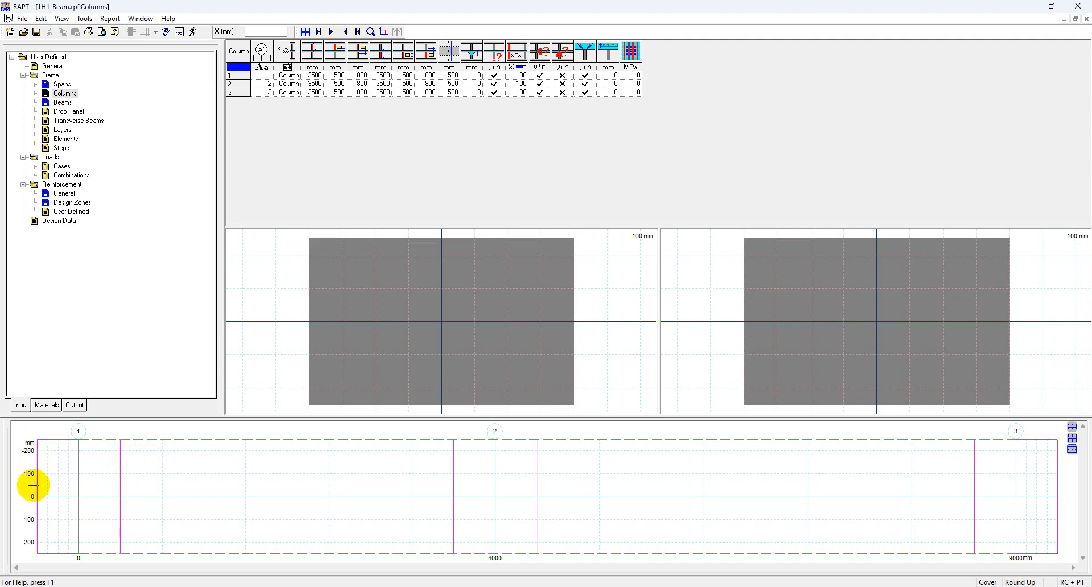
pyautogui.click(384, 32)
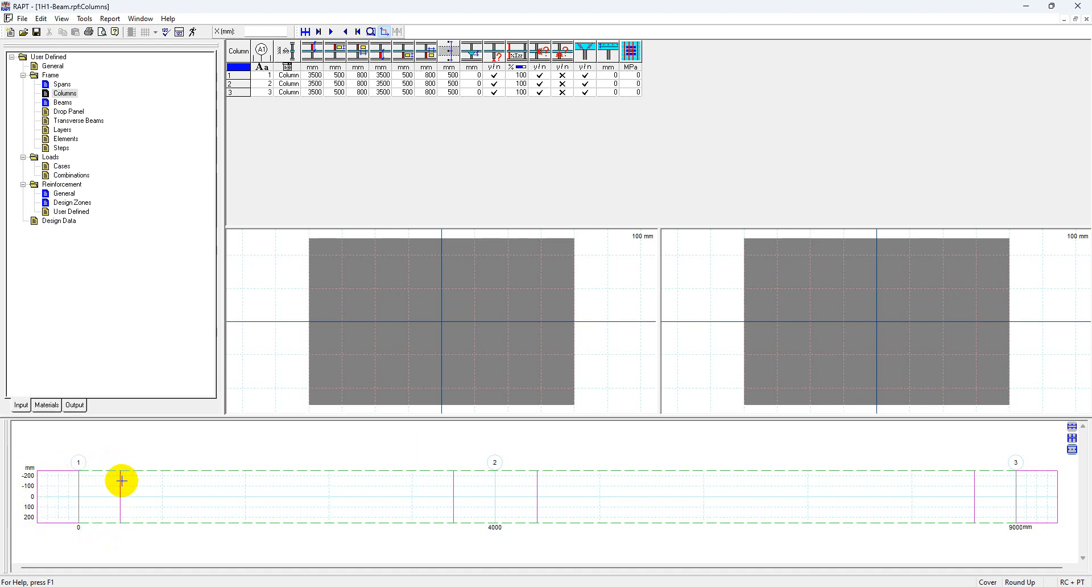
pyautogui.click(384, 32)
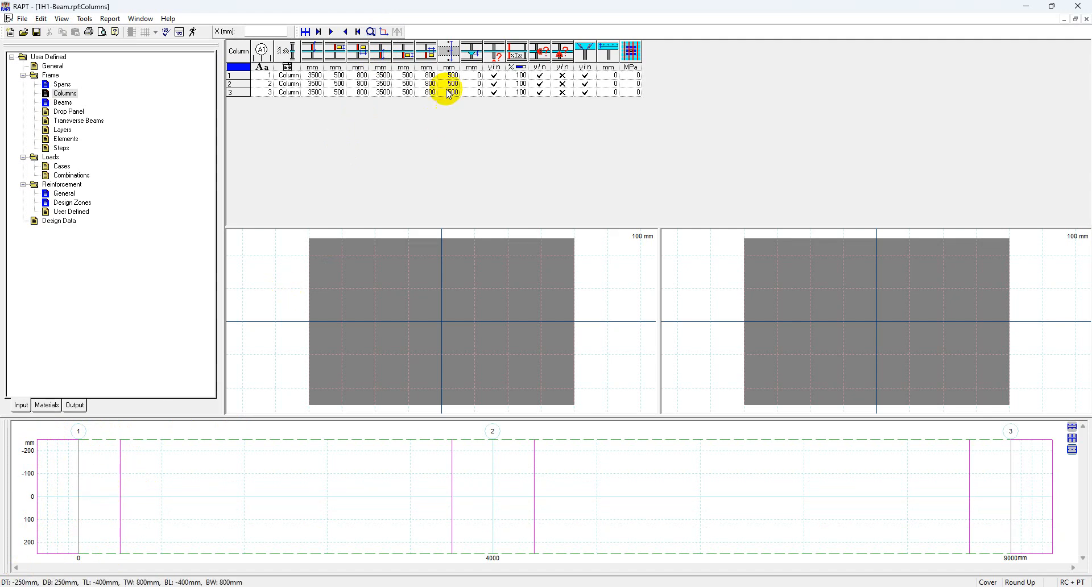
pyautogui.click(340, 75)
pyautogui.click(358, 76)
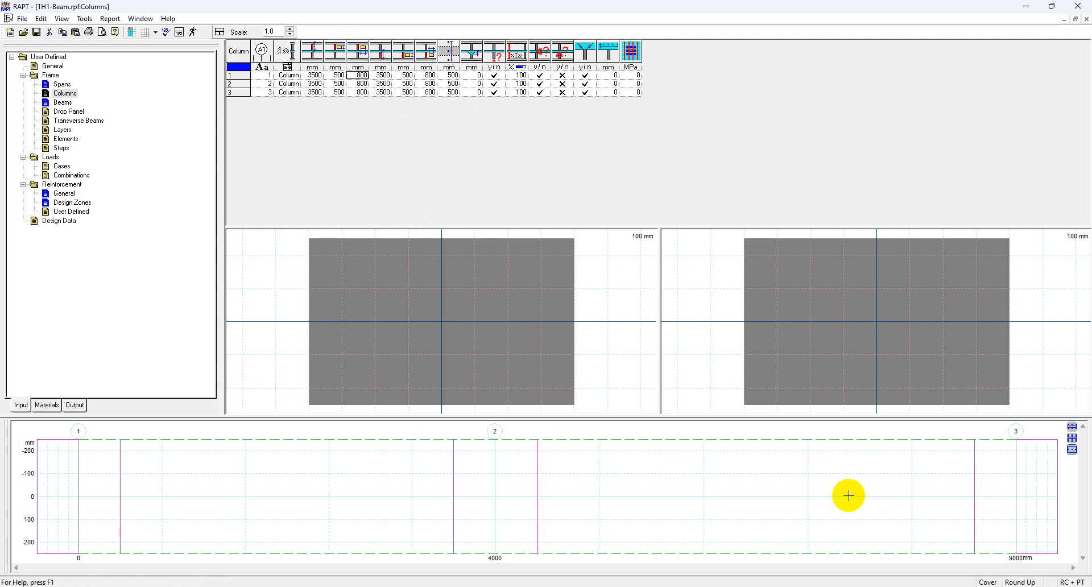
pyautogui.click(991, 475)
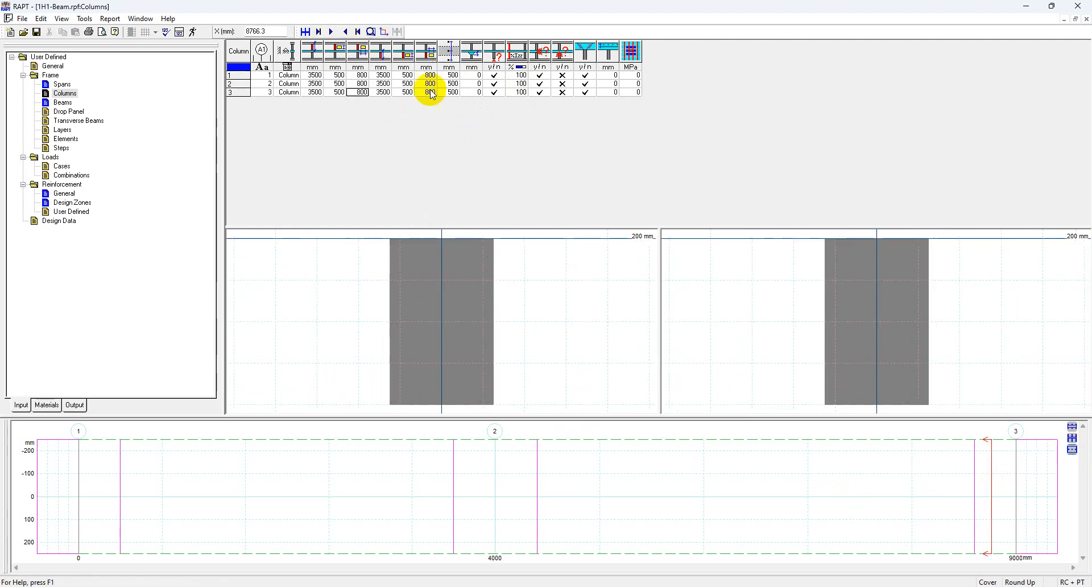
pyautogui.click(385, 33)
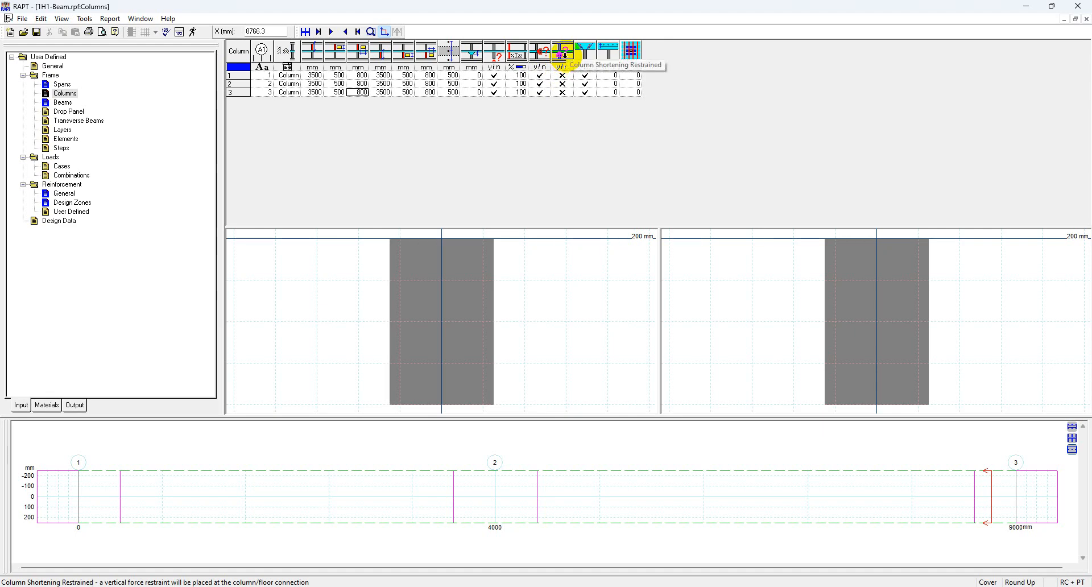
# Step: Switch to PDF-XChange Editor and read the slide on column shortening
pyautogui.hotkey('alt', 'Tab')
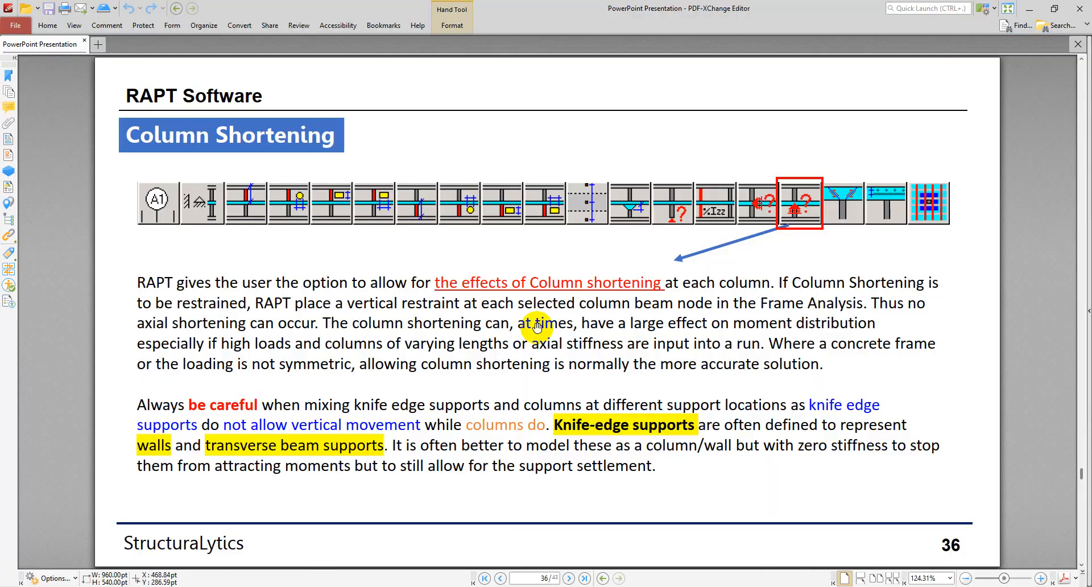
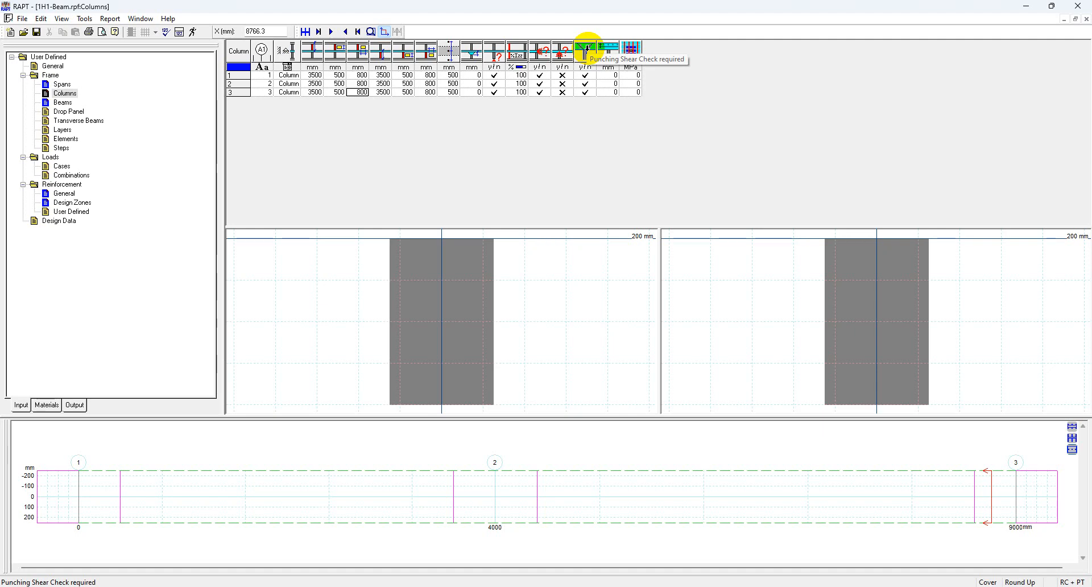
# Step: Toggle the punching shear check off and back on for all three columns to compare the available input fields
pyautogui.click(589, 76)
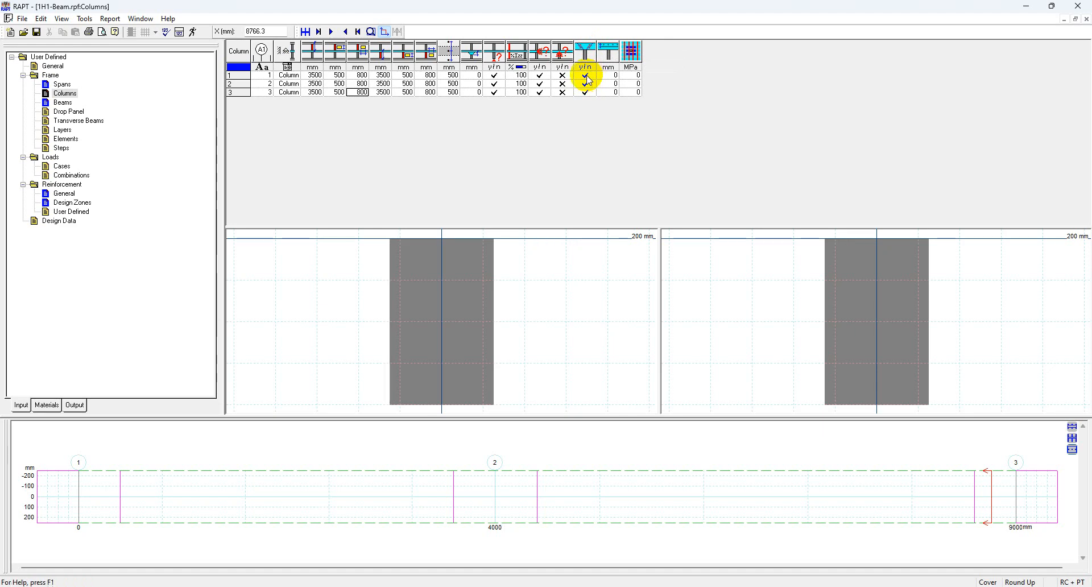
pyautogui.click(588, 84)
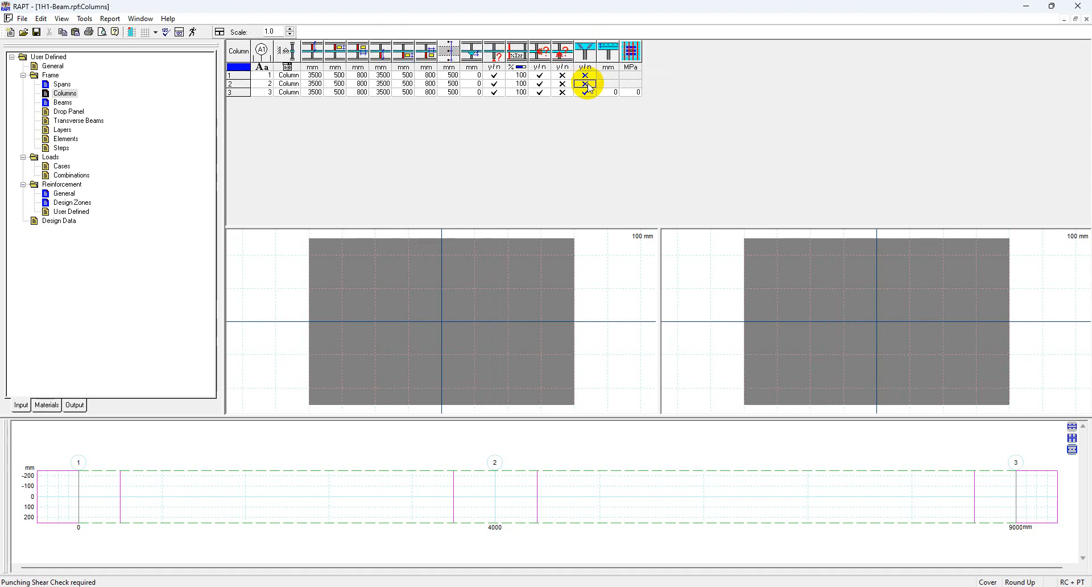
pyautogui.click(588, 93)
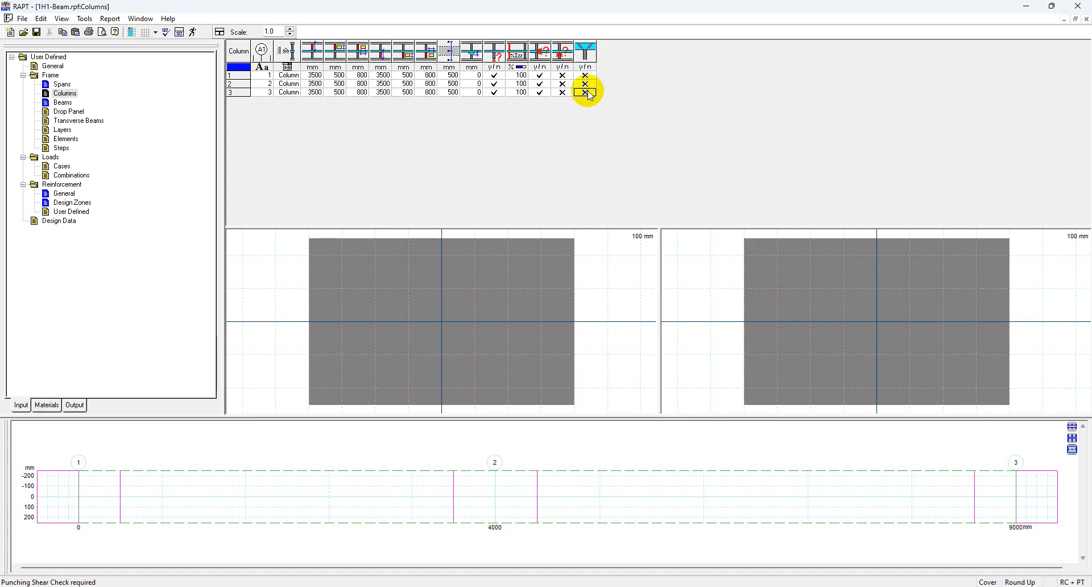
pyautogui.click(589, 92)
pyautogui.click(585, 84)
pyautogui.click(586, 75)
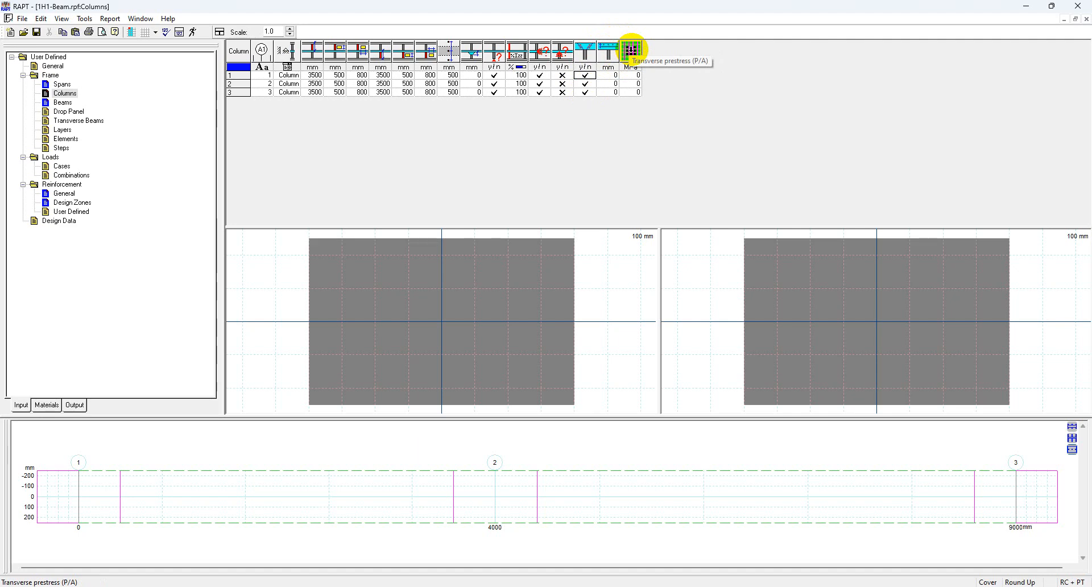
# Step: Turn off the punching shear check for columns 1, 2 and 3
pyautogui.click(586, 76)
pyautogui.click(590, 84)
pyautogui.click(590, 92)
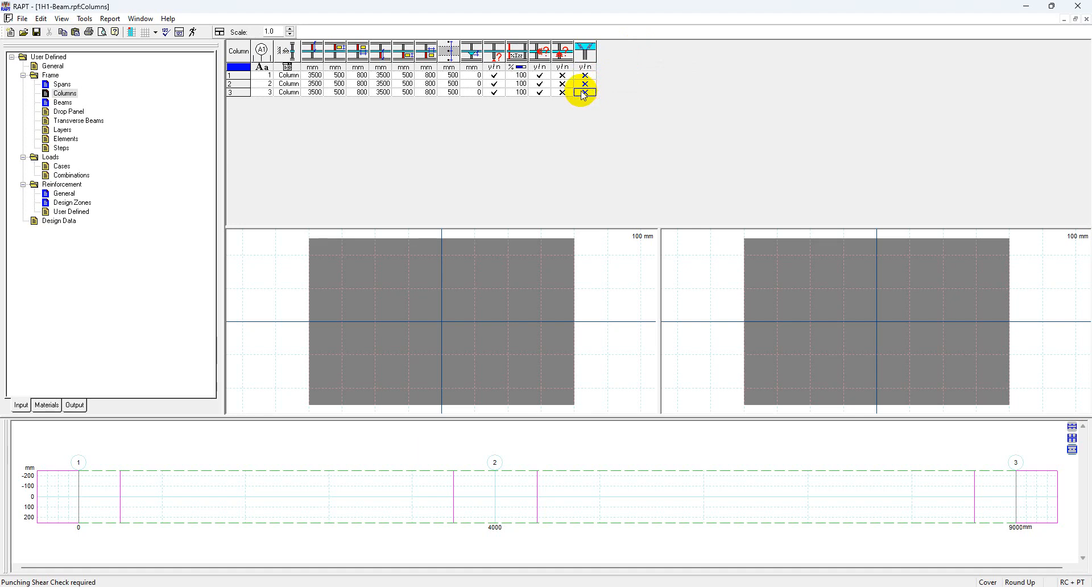
# Step: Open the beams input and examine the beam depth, beam width and effective flange width values of both spans
pyautogui.click(66, 102)
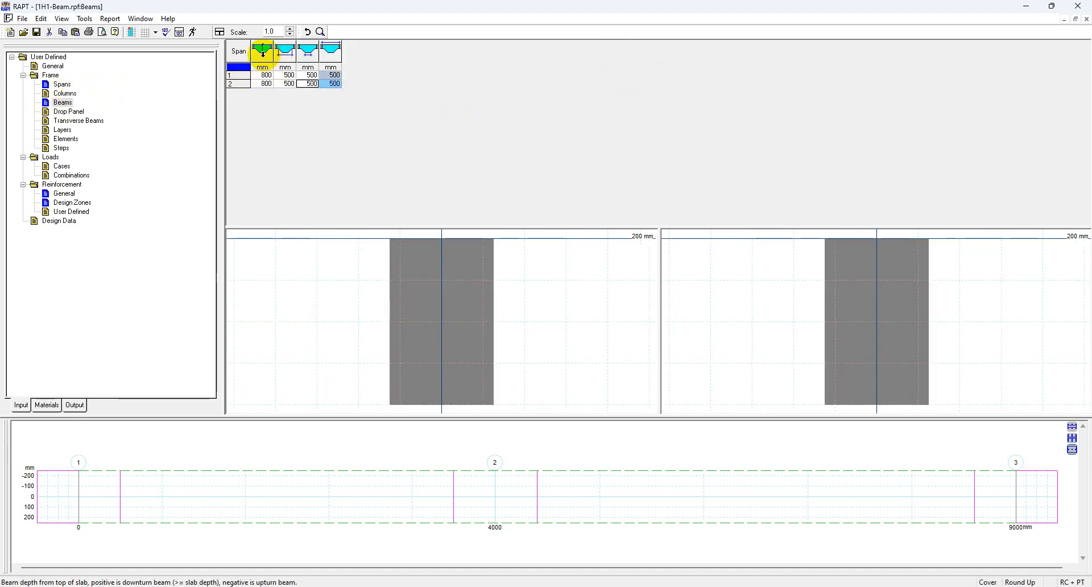
pyautogui.click(262, 75)
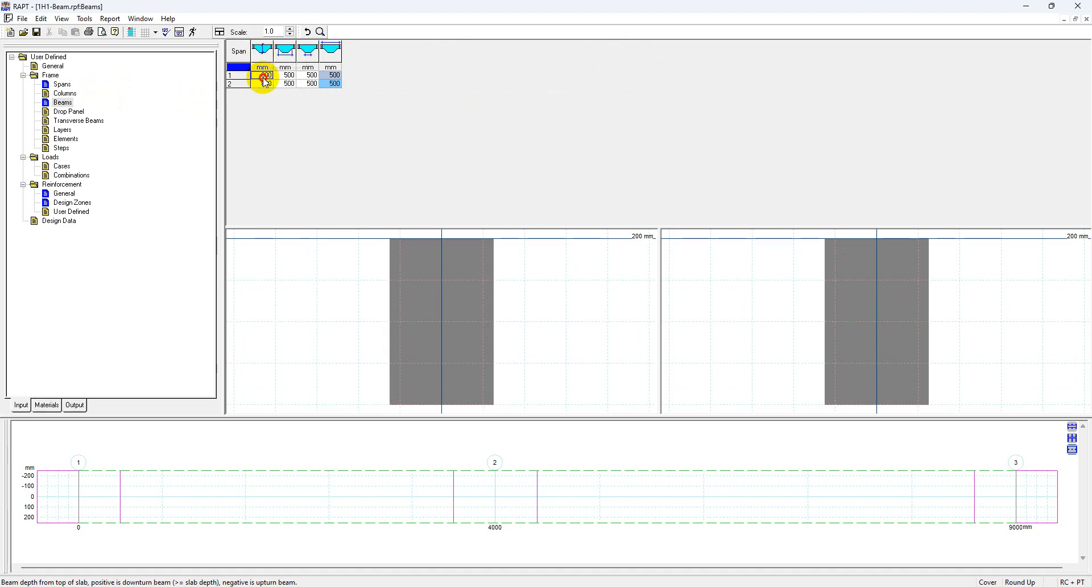
pyautogui.click(265, 84)
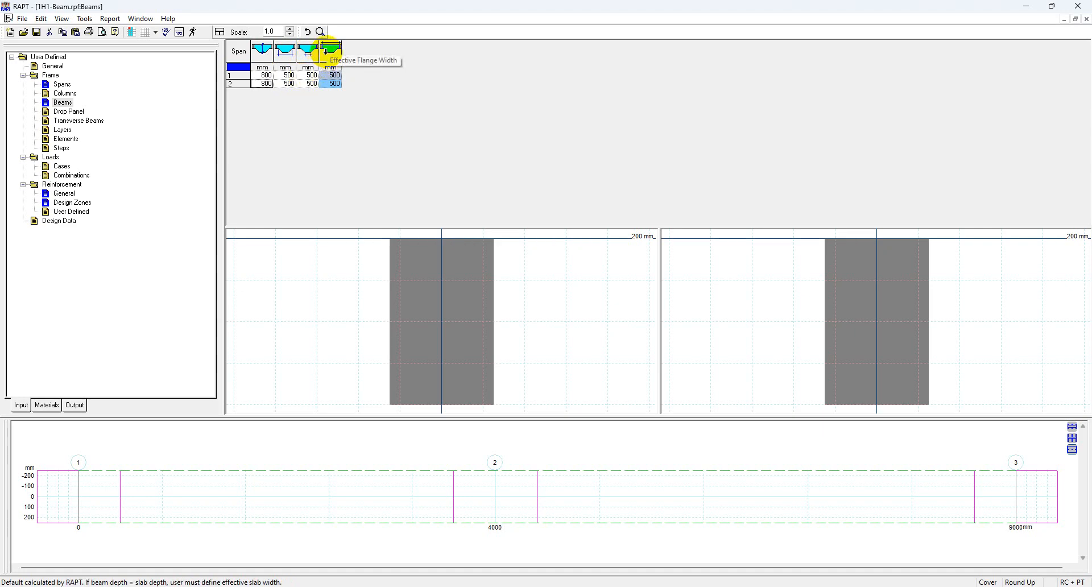
pyautogui.click(287, 76)
pyautogui.moveTo(287, 76); pyautogui.dragTo(334, 88)
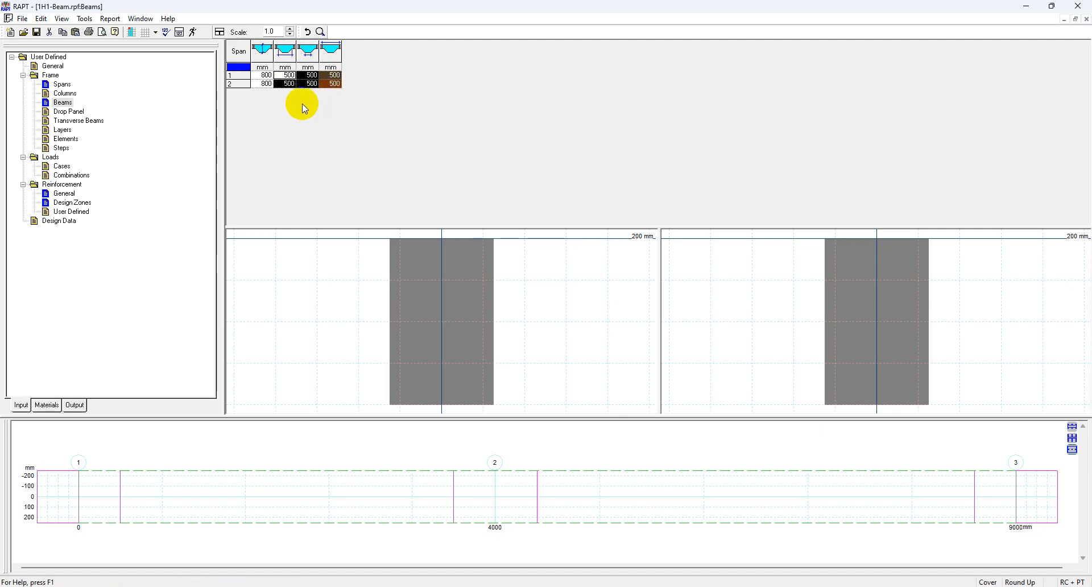
pyautogui.click(288, 77)
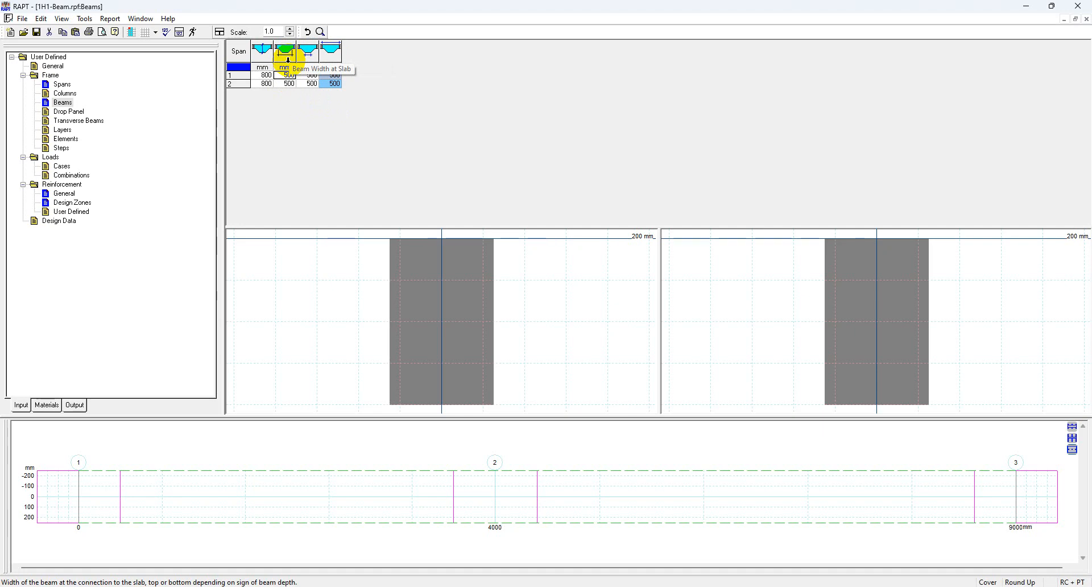
# Step: Expand and collapse the detailed effective flange width zones and review the beam and flange widths of both spans
pyautogui.click(321, 32)
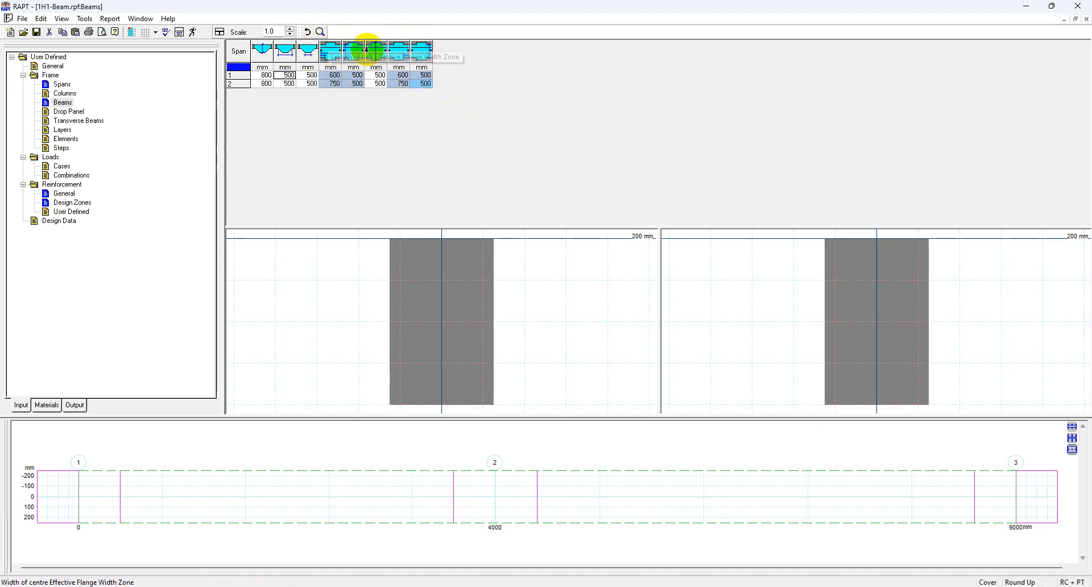
pyautogui.click(320, 32)
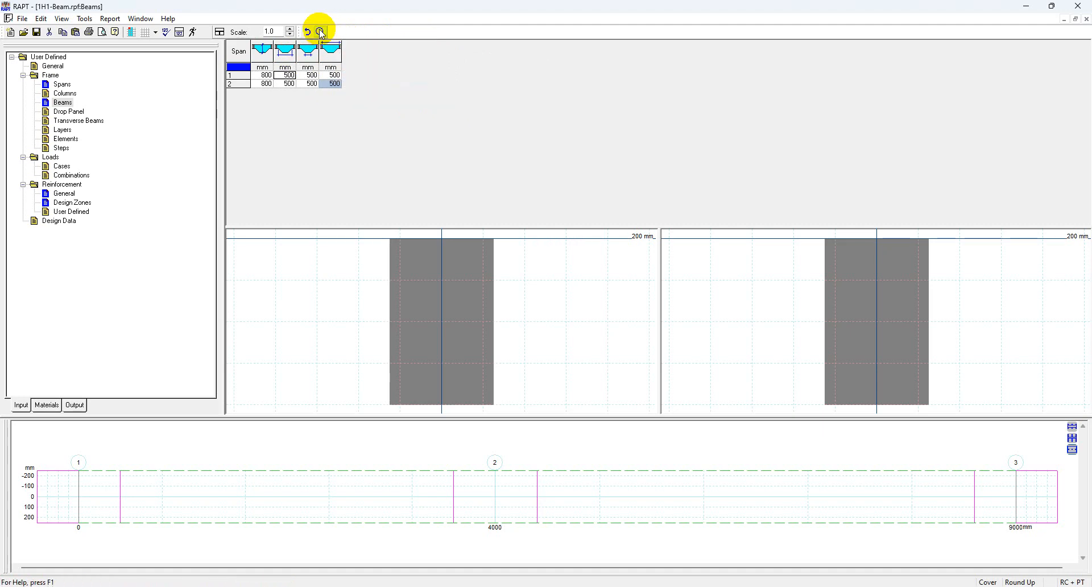
pyautogui.click(330, 75)
pyautogui.click(315, 83)
pyautogui.click(285, 83)
pyautogui.click(286, 74)
pyautogui.click(302, 74)
pyautogui.click(328, 75)
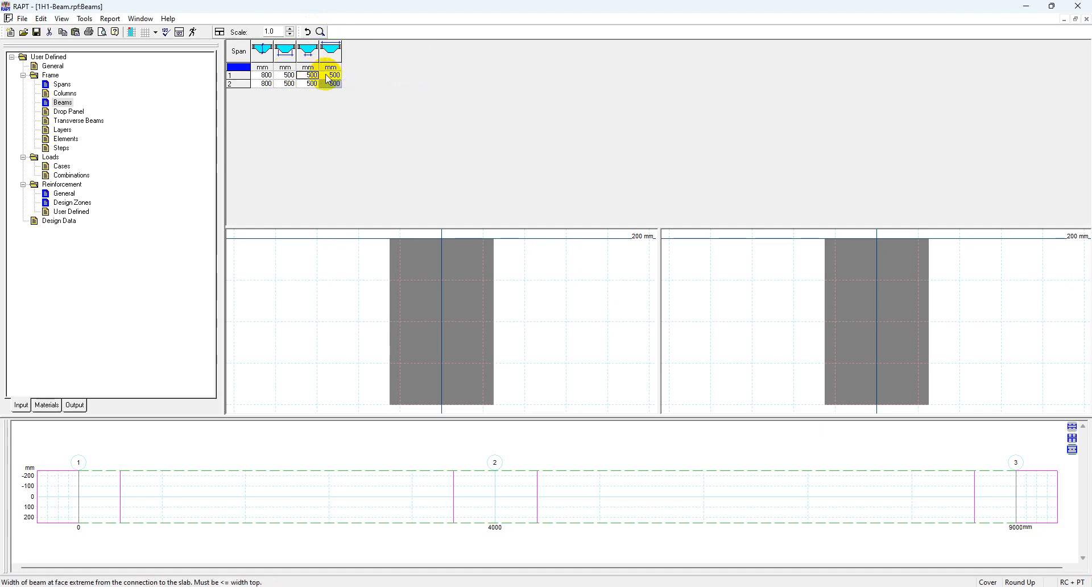
pyautogui.click(290, 82)
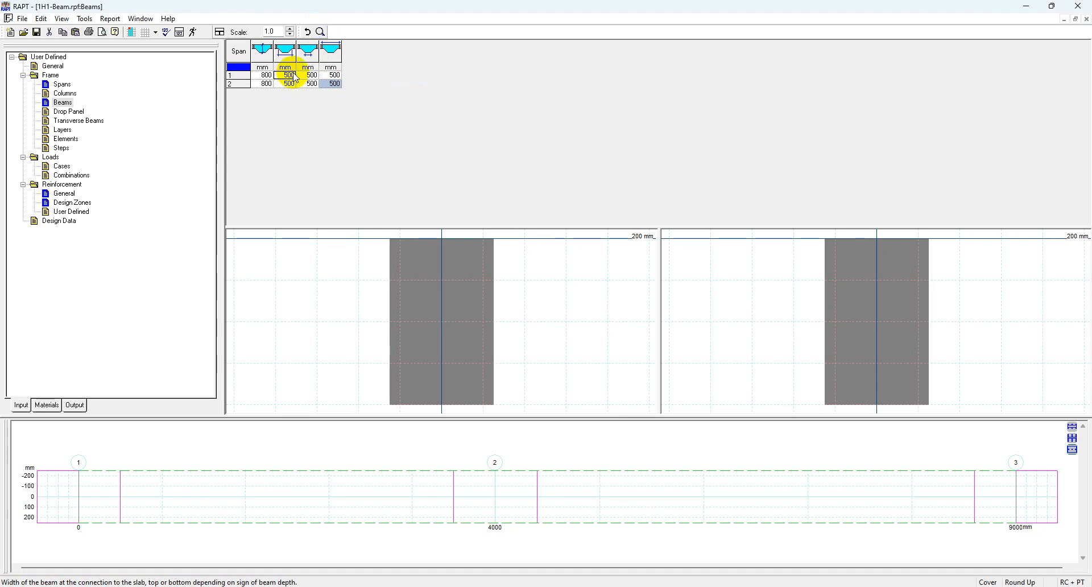
pyautogui.click(310, 76)
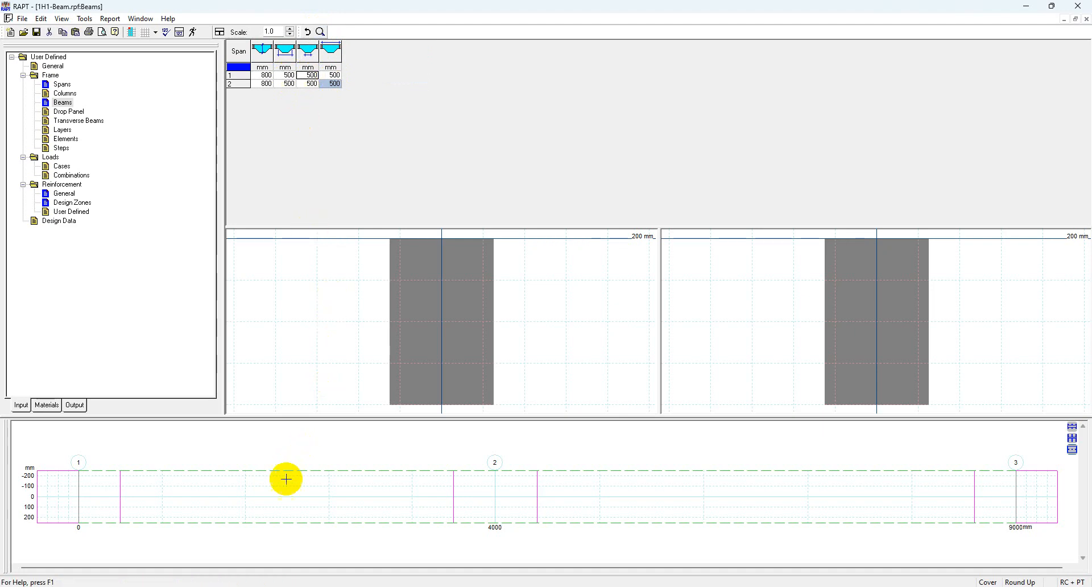
# Step: Inspect the beam's cross-section dimensions in span 1 at about 1927 mm and in span 2 at about 5489 mm
pyautogui.click(279, 495)
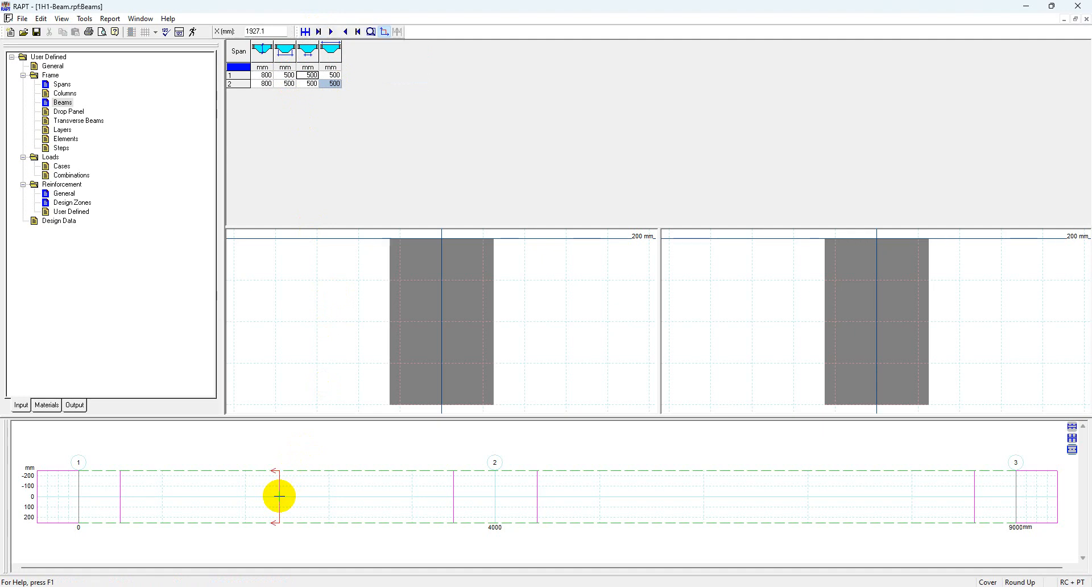
pyautogui.moveTo(414, 340)
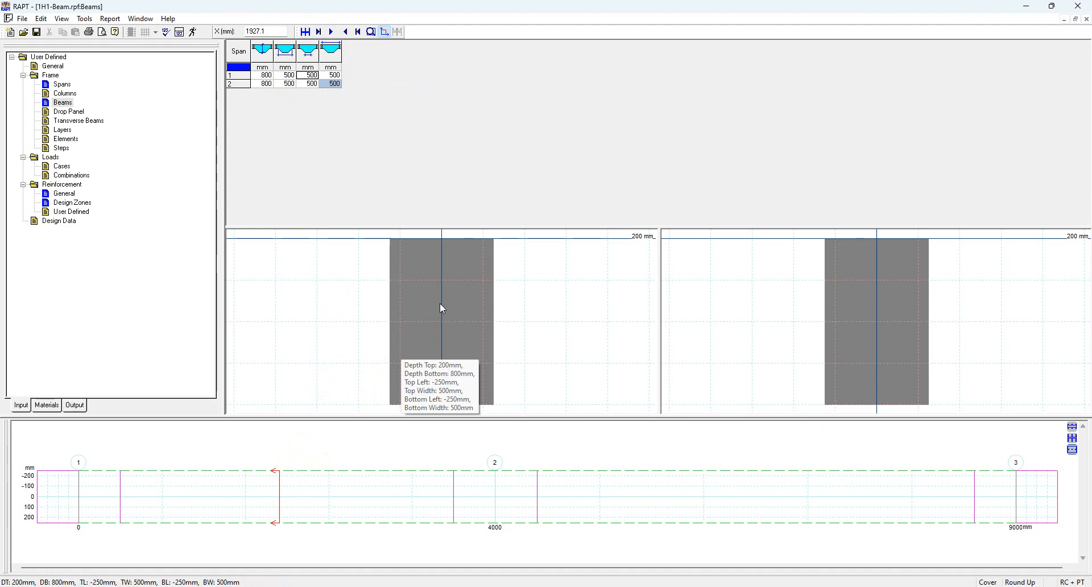
pyautogui.click(647, 511)
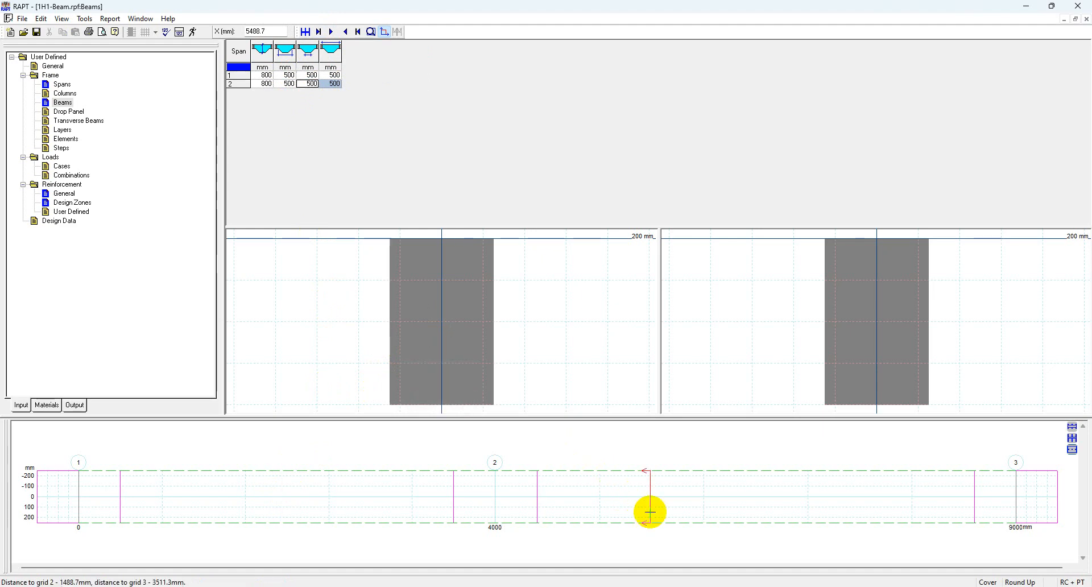
pyautogui.moveTo(455, 340)
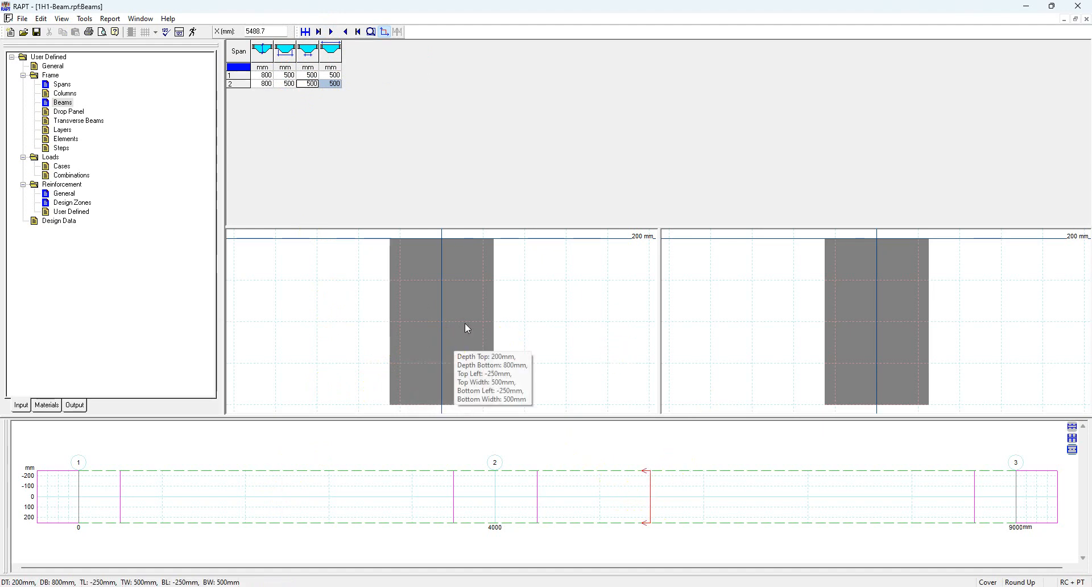
# Step: Examine the corners of the beam's cross-section and compare the sections at about 2266 and 2714 mm in span 1 and 7046 mm in span 2
pyautogui.click(396, 409)
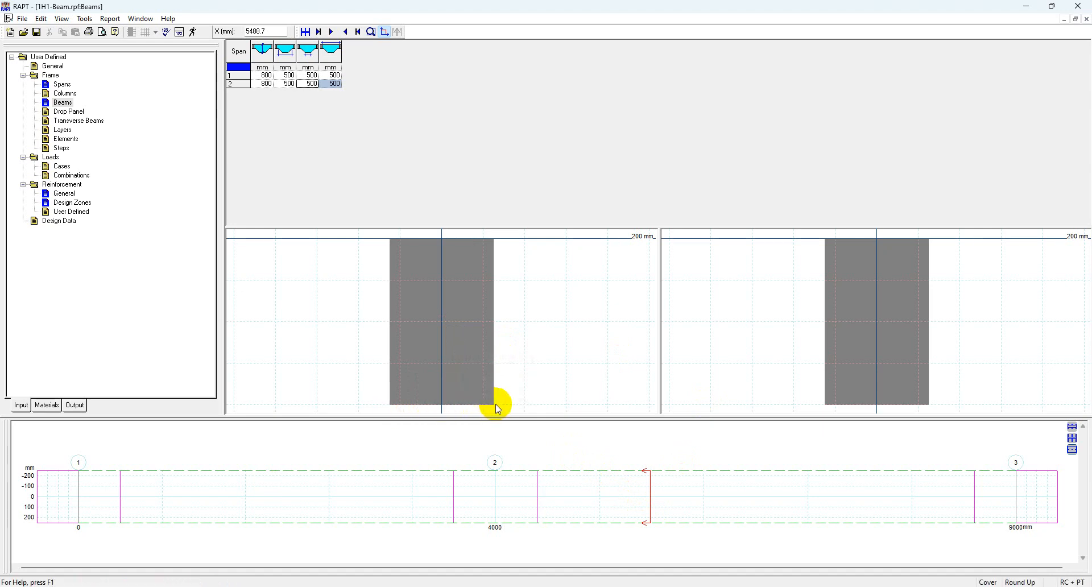
pyautogui.moveTo(494, 239)
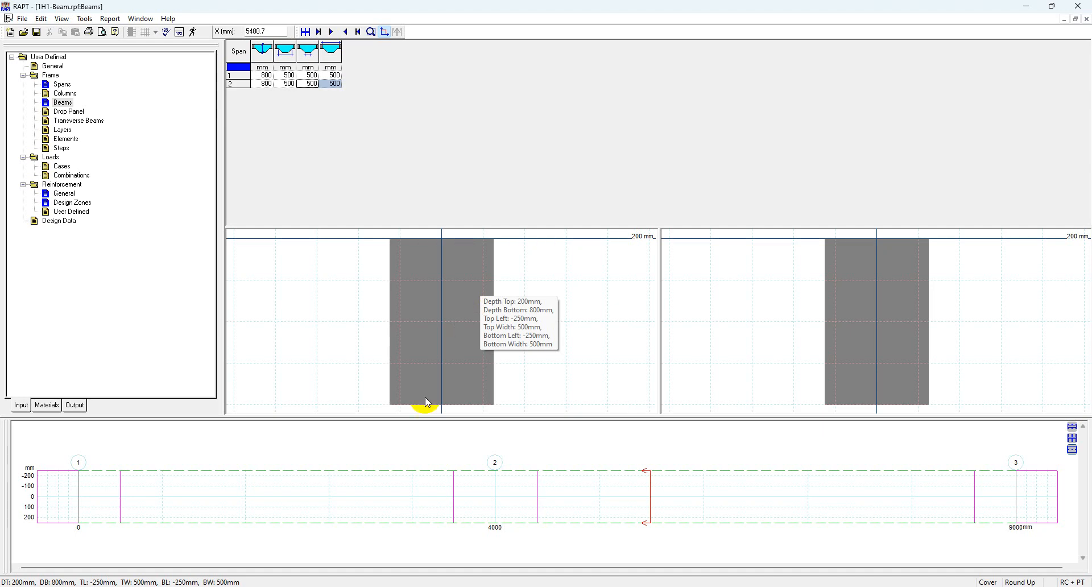
pyautogui.click(314, 503)
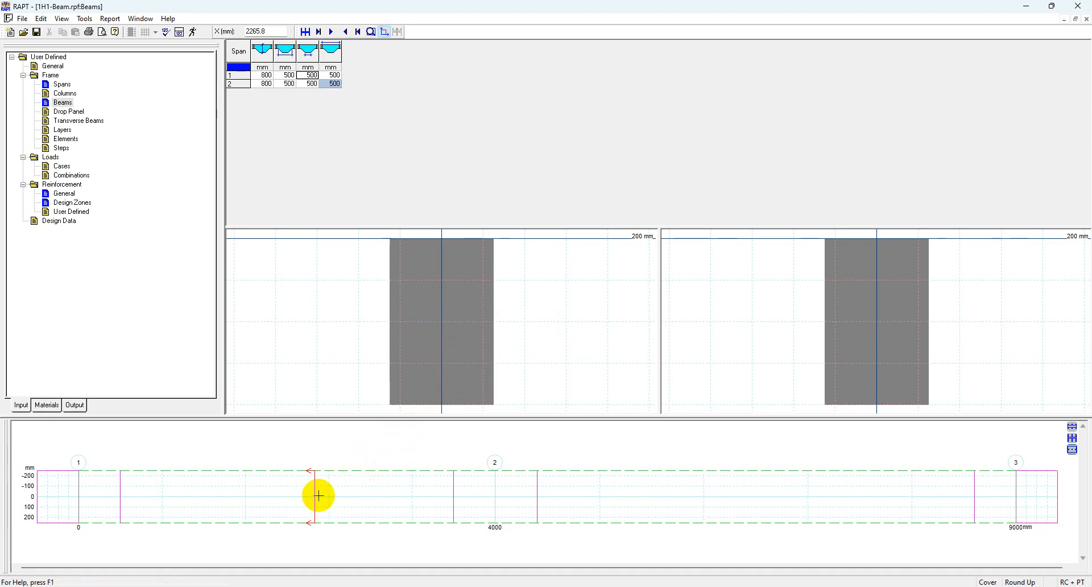
pyautogui.click(811, 510)
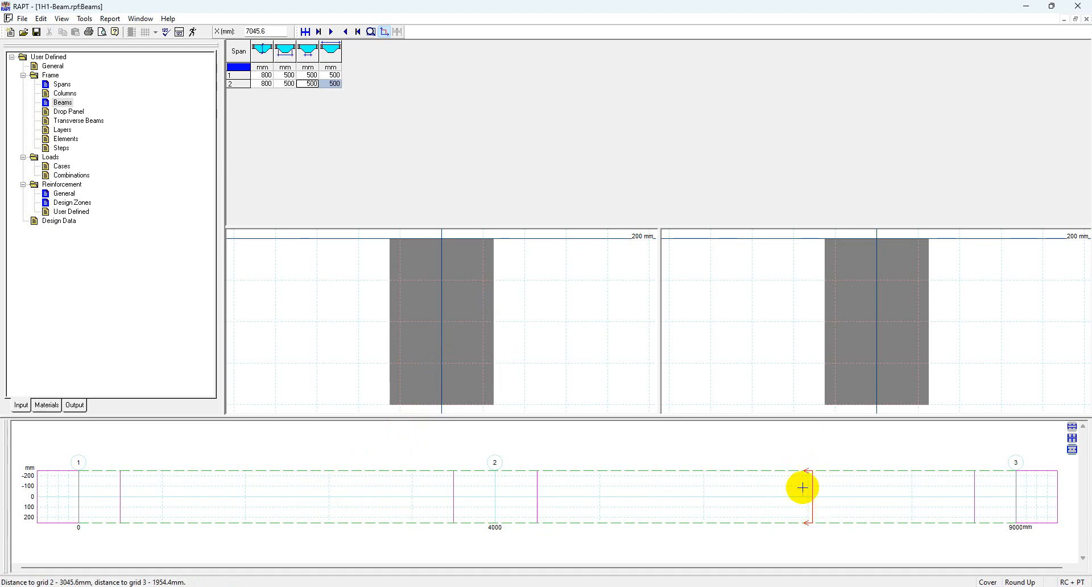
pyautogui.click(357, 498)
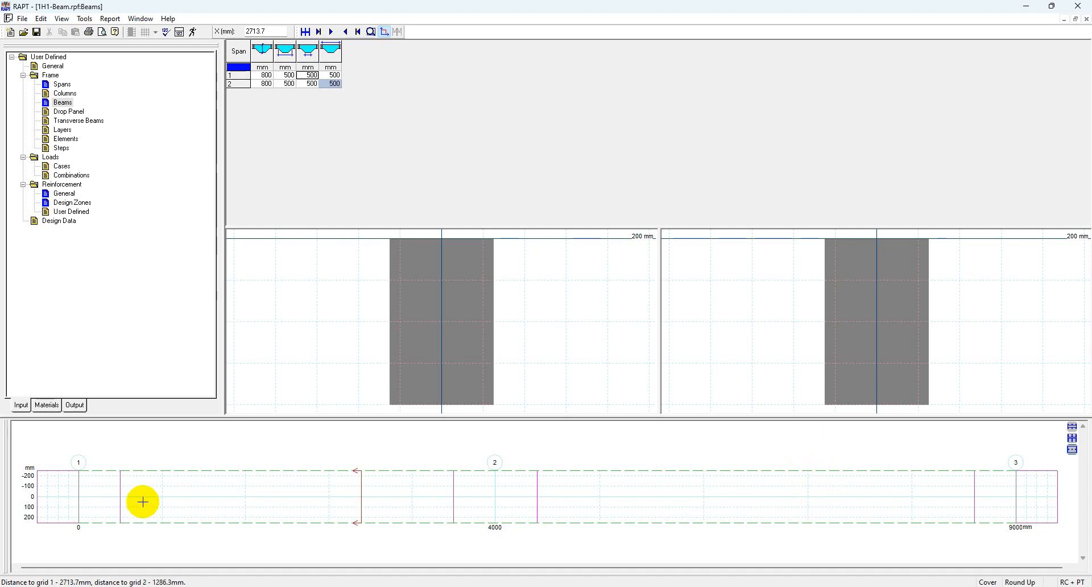
# Step: Inspect the beam section near column 1 at about 665 and 775 mm, and just past column 2 at about 4560 mm
pyautogui.click(146, 498)
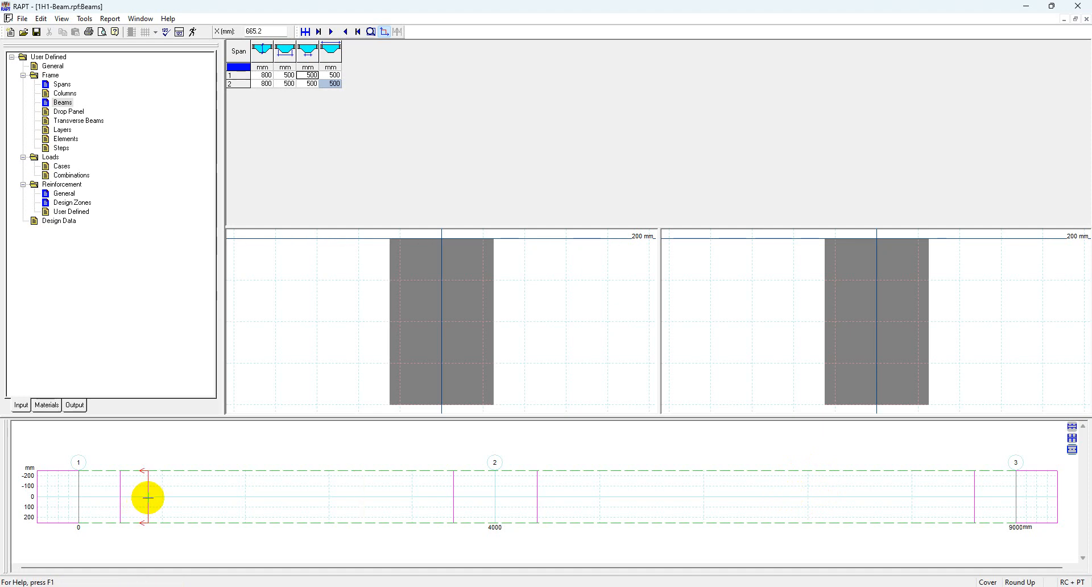
pyautogui.moveTo(150, 507); pyautogui.dragTo(160, 501)
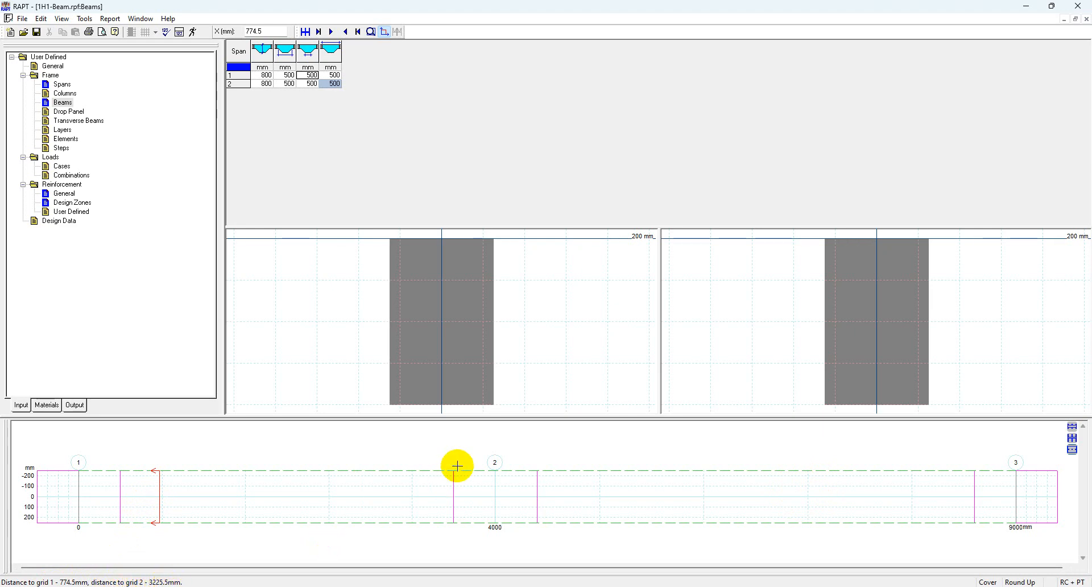
pyautogui.click(553, 498)
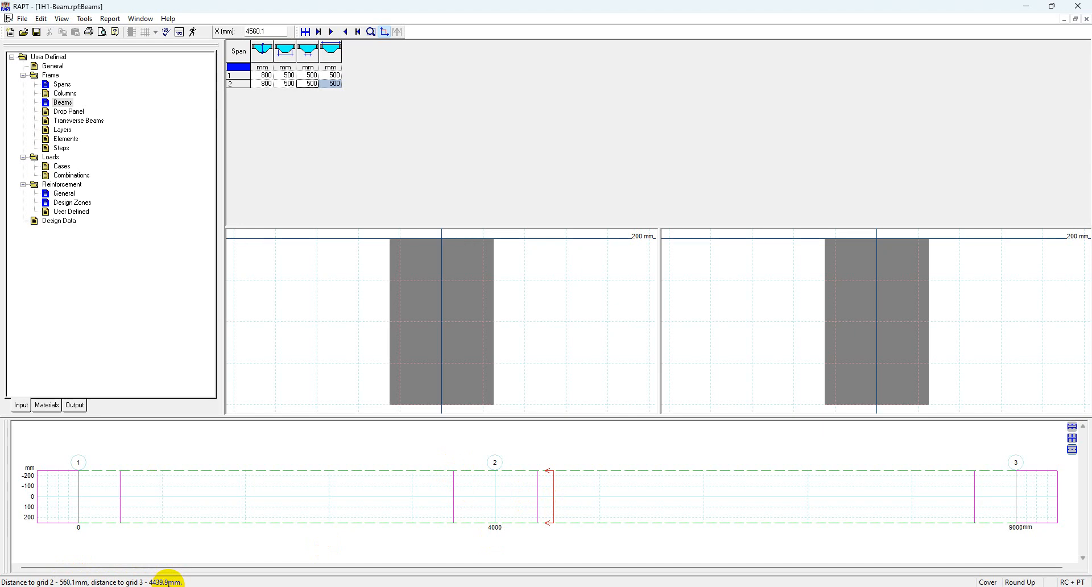
# Step: Review the frame's drop panel, transverse beam, layer, element and step inputs, and return to the beams input
pyautogui.click(61, 113)
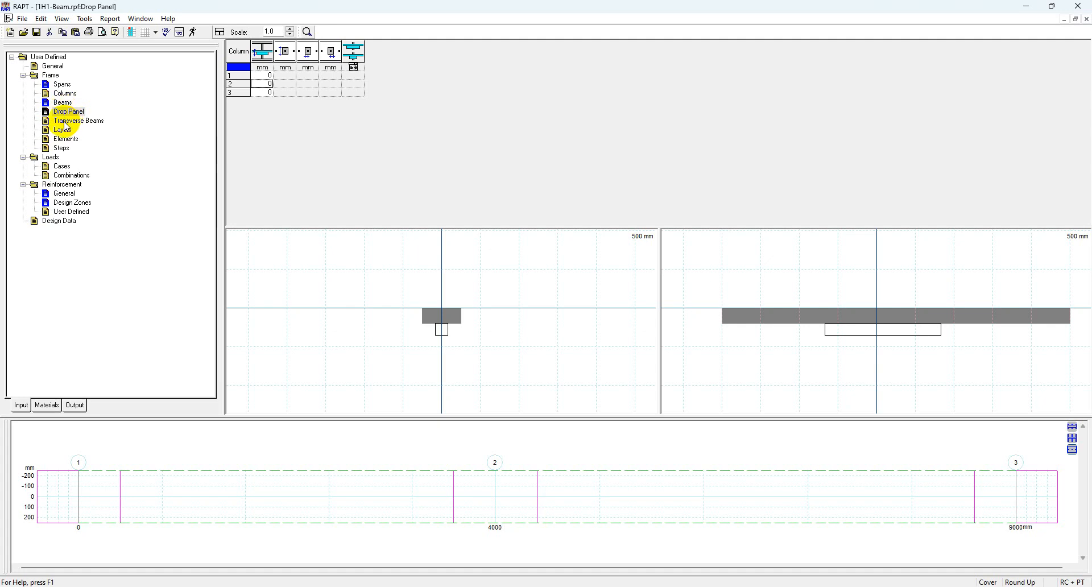
pyautogui.click(65, 121)
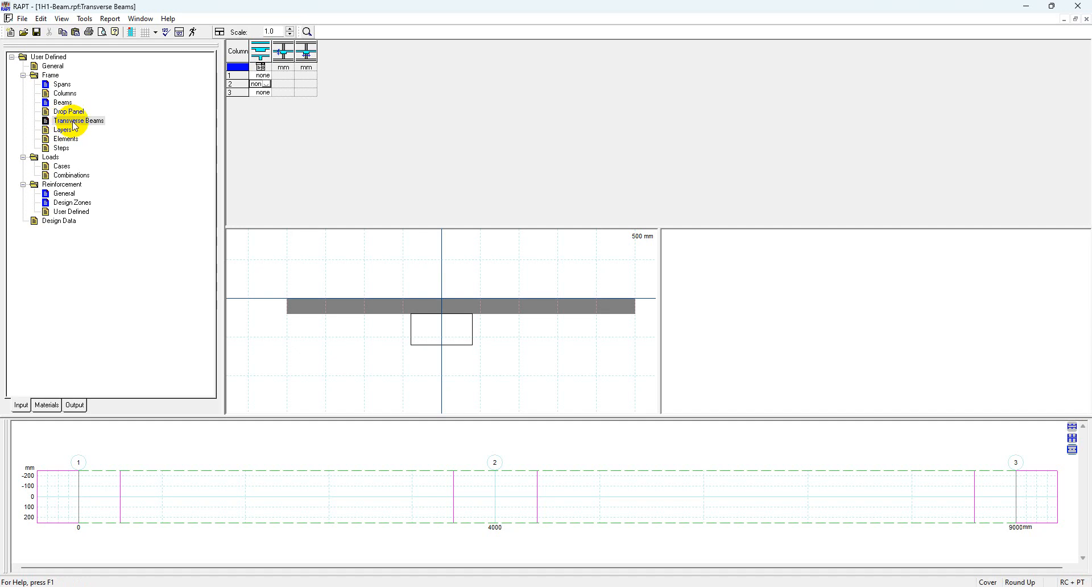
pyautogui.click(63, 131)
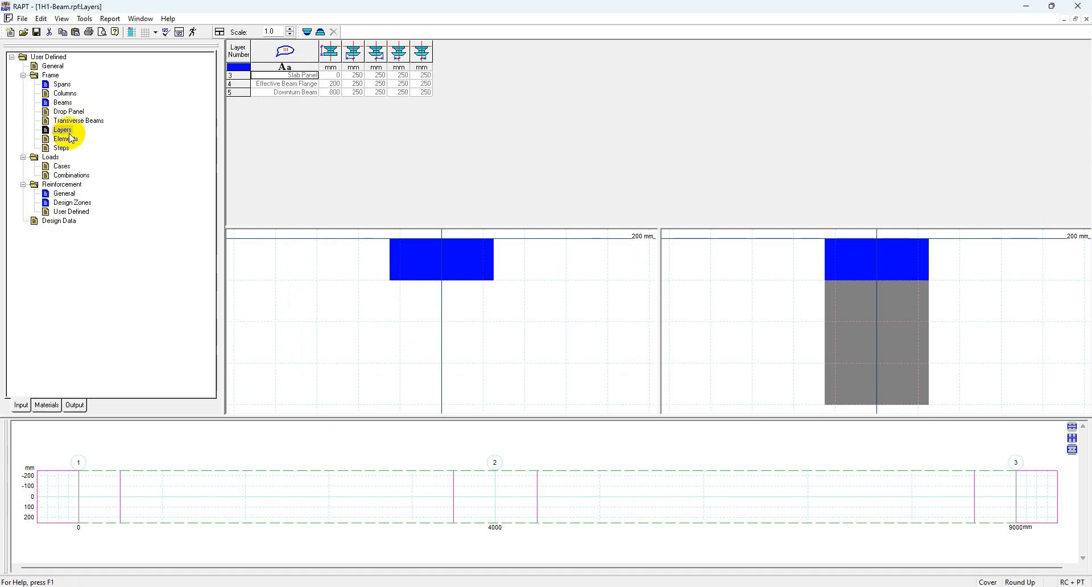
pyautogui.click(65, 140)
pyautogui.click(67, 149)
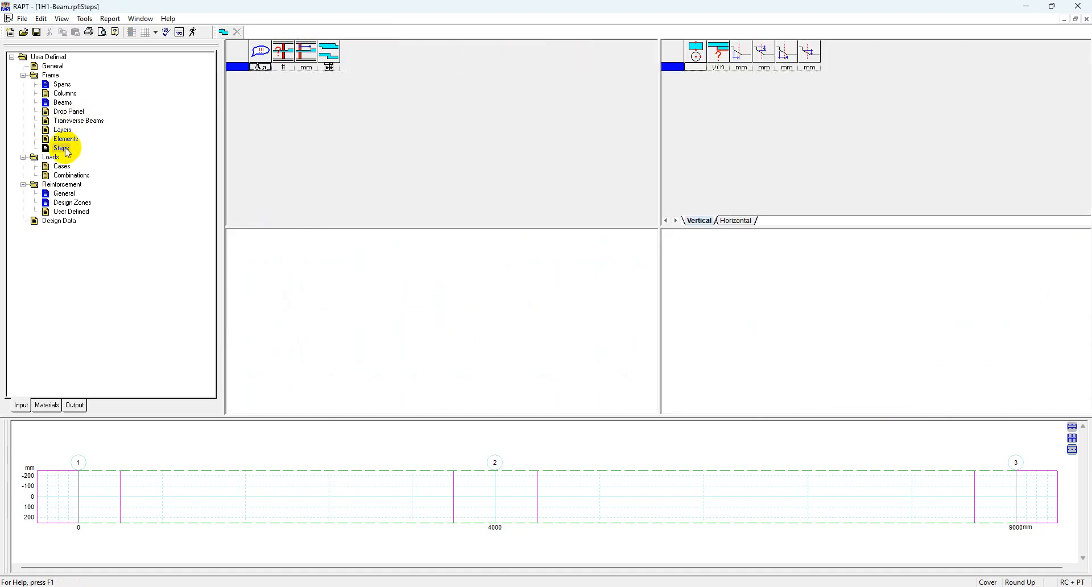
pyautogui.click(67, 112)
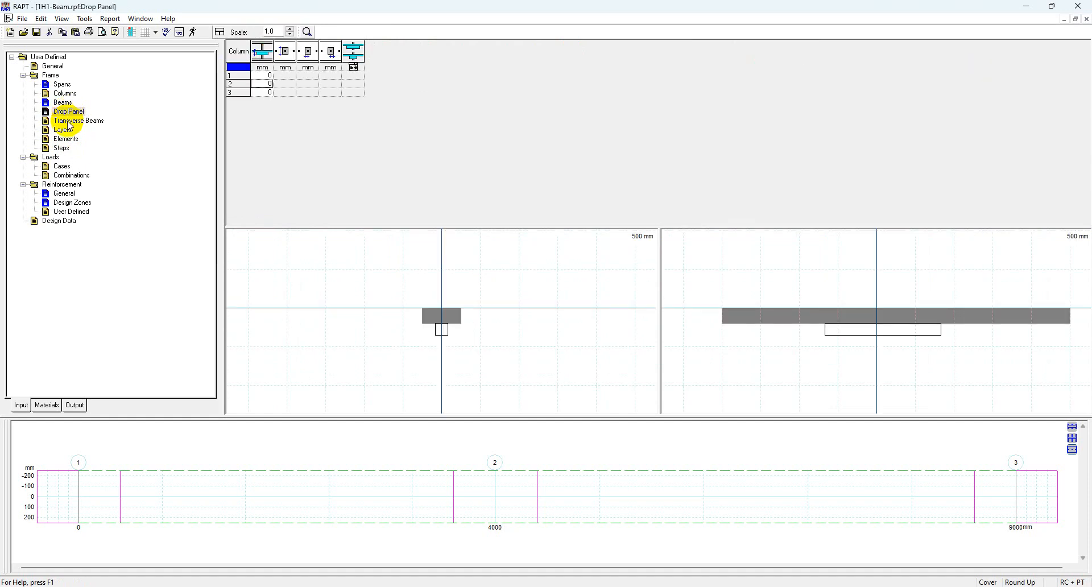
pyautogui.click(64, 149)
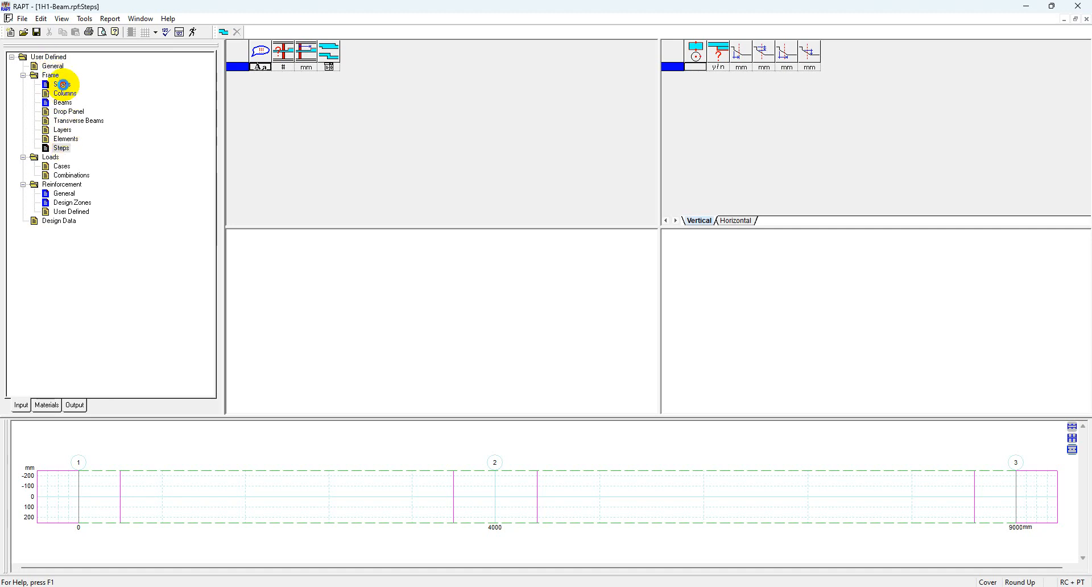
pyautogui.click(66, 104)
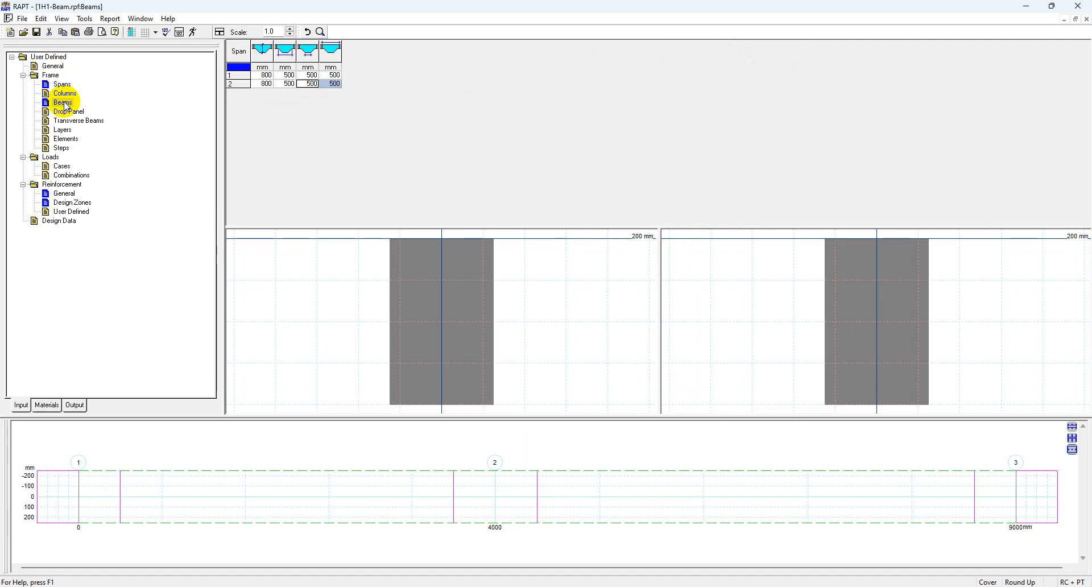
# Step: Open the load cases input and examine the ultimate load combinations of the beam
pyautogui.click(62, 166)
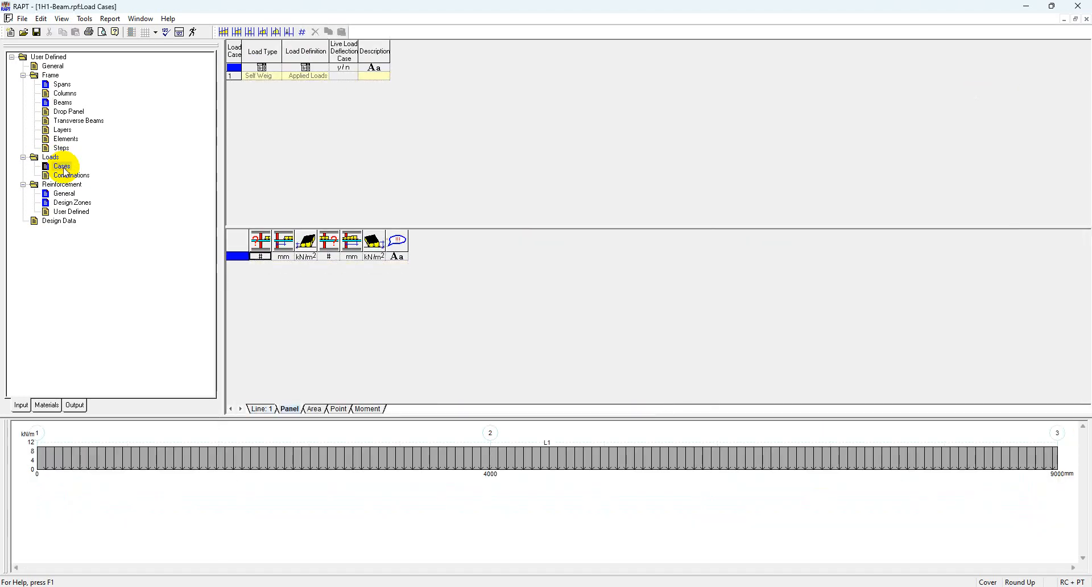
pyautogui.click(67, 175)
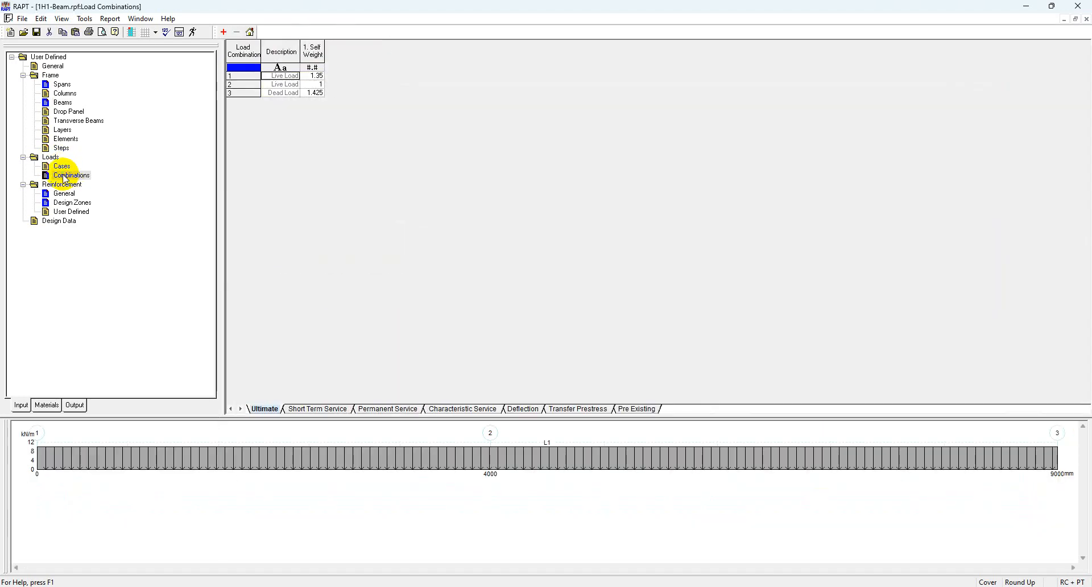